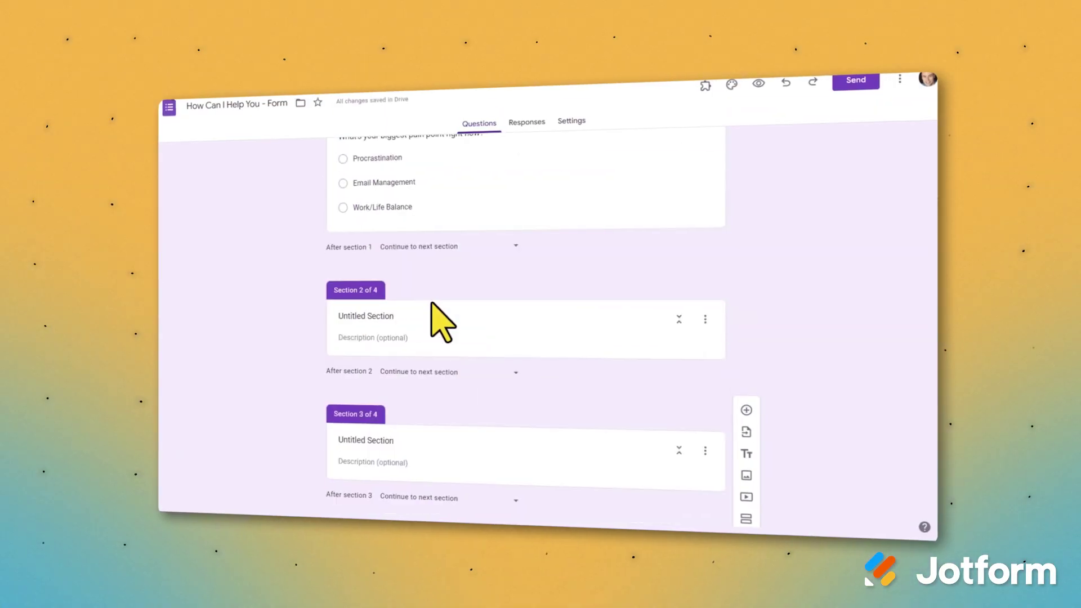
Title sections 2, 3 and 4 Procrastination, Email Management and Work/Life Balance.
{"action": "scroll", "coordinate": [445, 338], "scroll_direction": "up", "scroll_amount": 2}
{"action": "left_click", "coordinate": [419, 377]}
{"action": "type", "text": "Procrastination"}
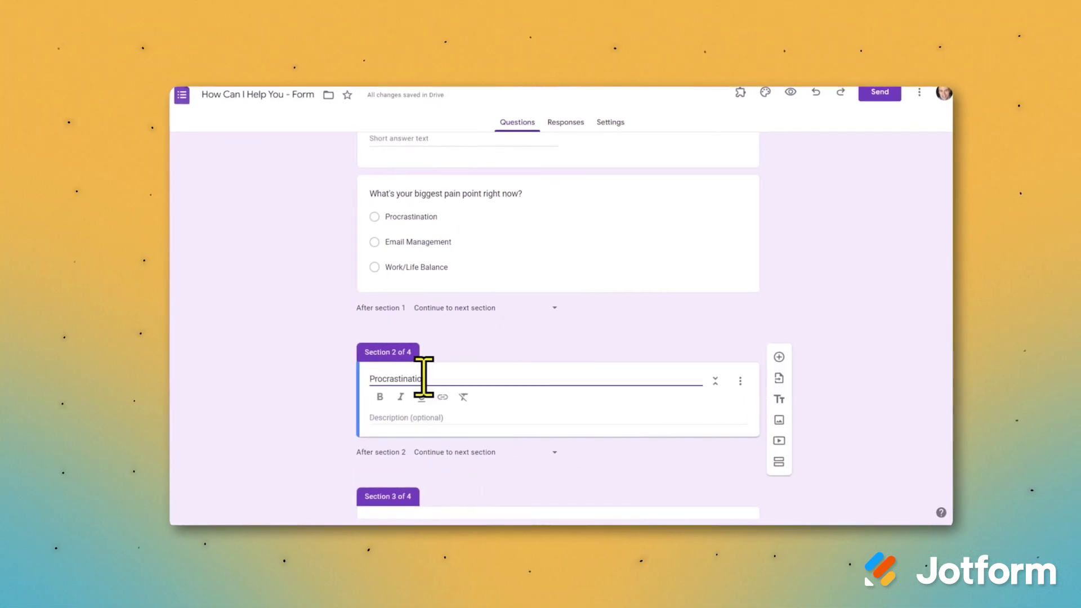
{"action": "scroll", "coordinate": [428, 394], "scroll_direction": "down", "scroll_amount": 1}
{"action": "left_click", "coordinate": [429, 430]}
{"action": "type", "text": "Email Management"}
{"action": "scroll", "coordinate": [445, 395], "scroll_direction": "down", "scroll_amount": 2}
{"action": "left_click", "coordinate": [447, 449]}
{"action": "type", "text": "Work/Life Balance"}
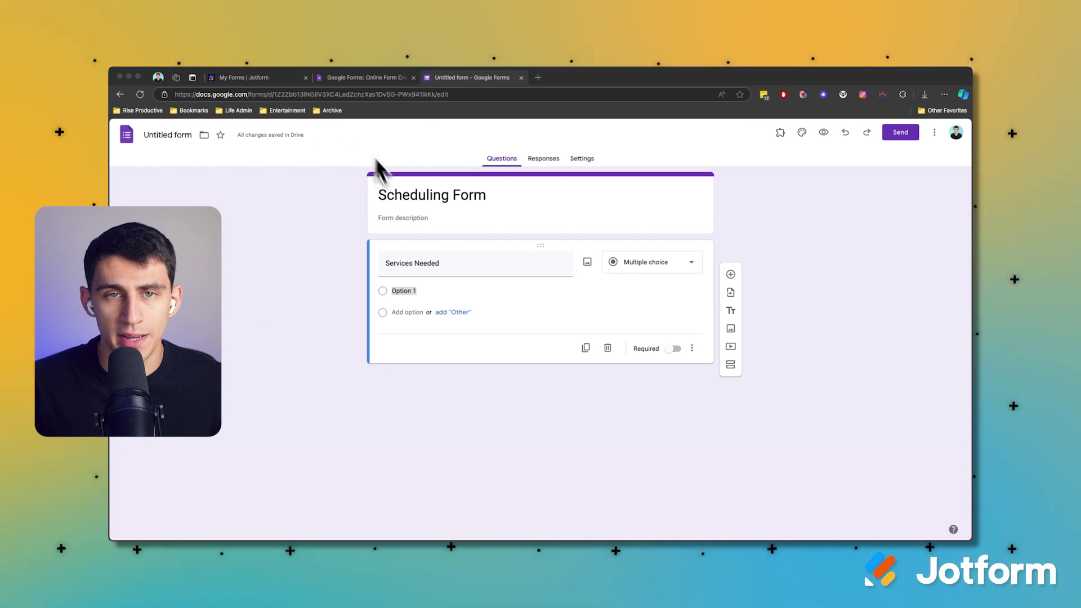
Fill the Services Needed choices with Video Editing and Social Media Management, adding a third option.
{"action": "left_click", "coordinate": [459, 192]}
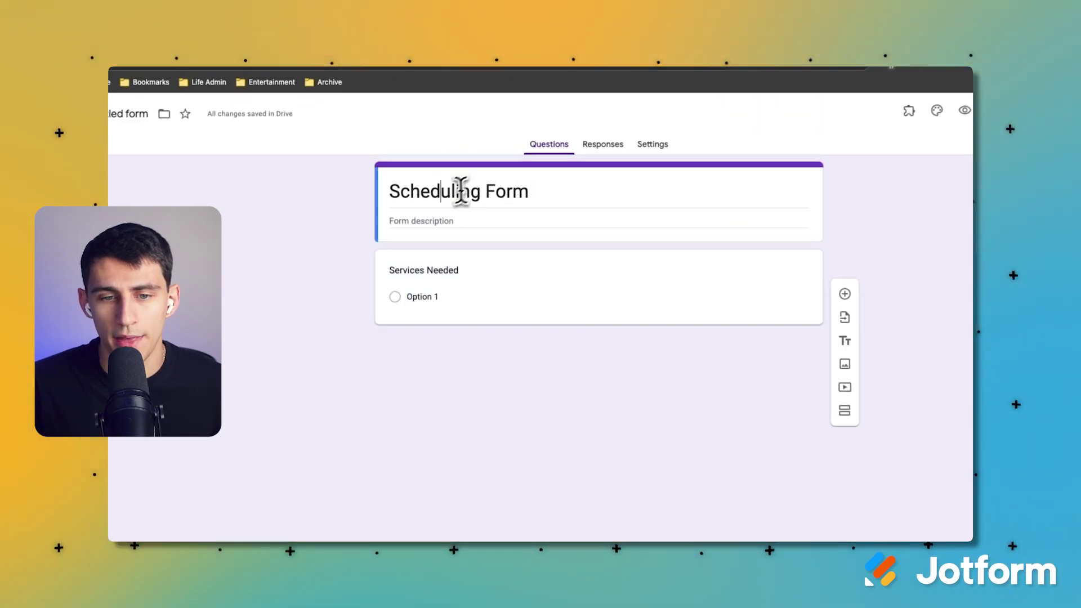
{"action": "triple_click", "coordinate": [443, 196]}
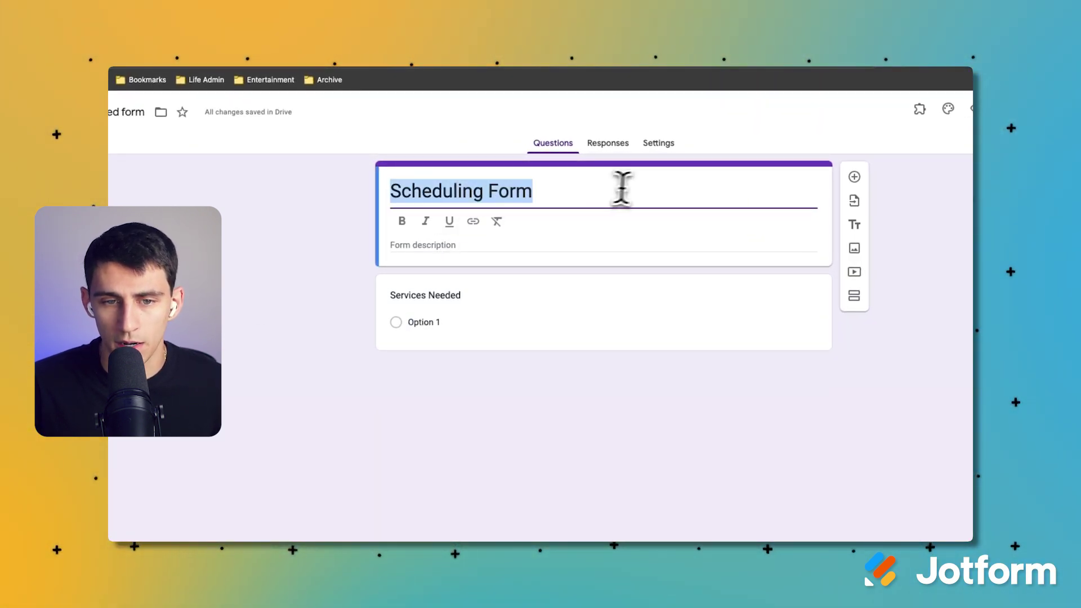
{"action": "left_click", "coordinate": [435, 189]}
{"action": "left_click", "coordinate": [434, 292]}
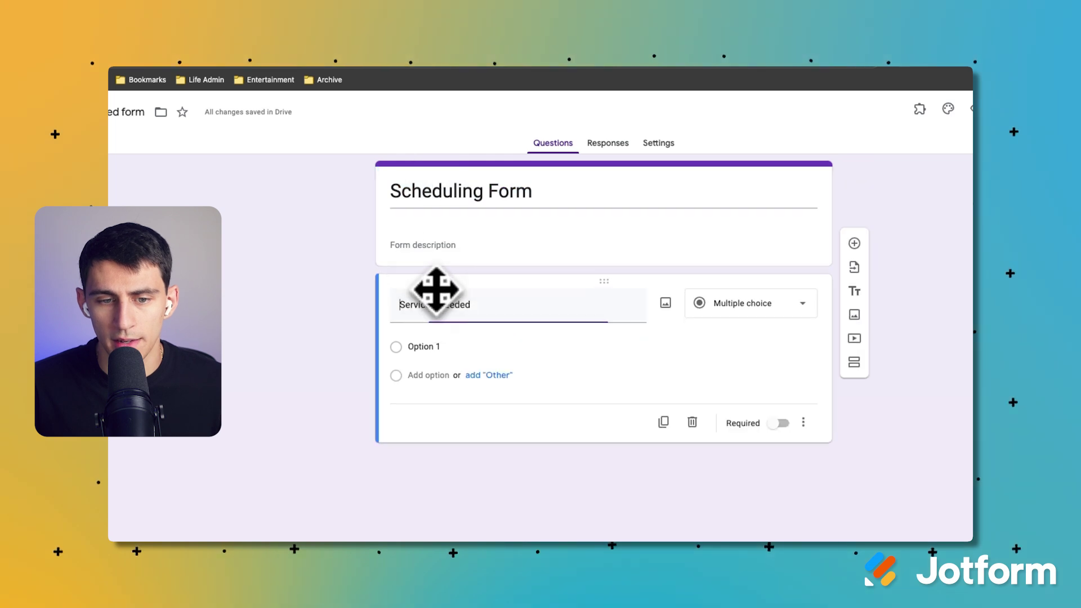
{"action": "left_click", "coordinate": [429, 369]}
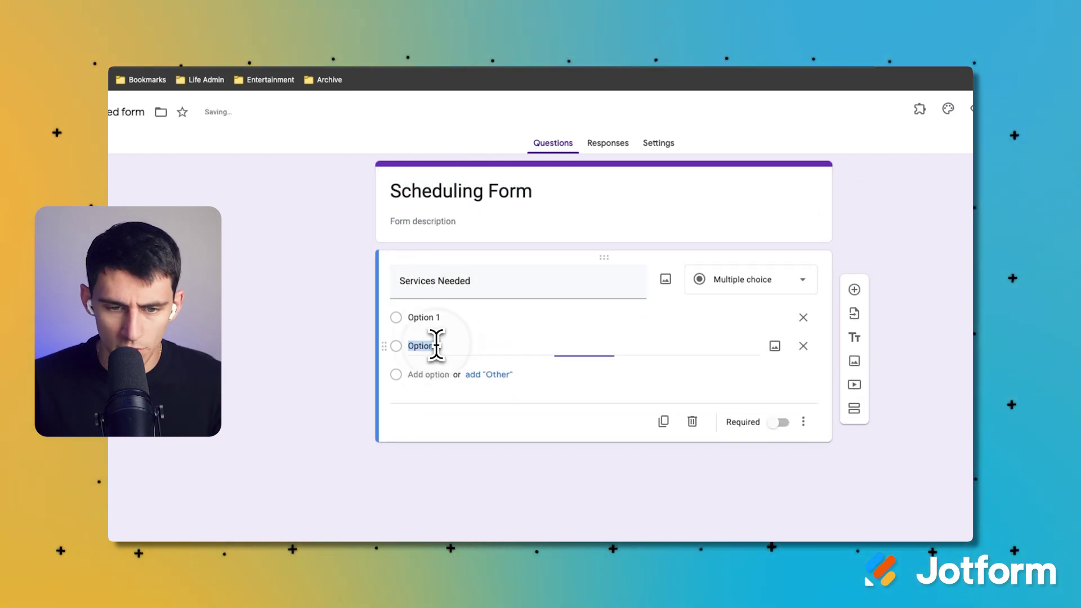
{"action": "left_click", "coordinate": [442, 324]}
{"action": "type", "text": "Video Editing"}
{"action": "key", "text": "Tab"}
{"action": "key", "text": "Tab"}
{"action": "key", "text": "Tab"}
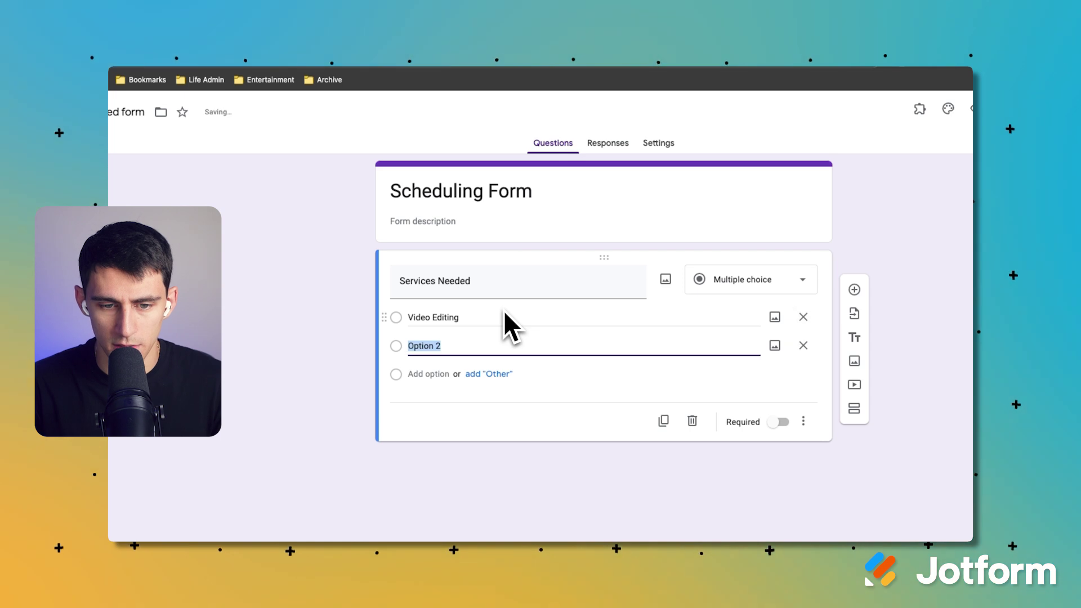
{"action": "type", "text": "Social Media Management"}
{"action": "left_click", "coordinate": [445, 374]}
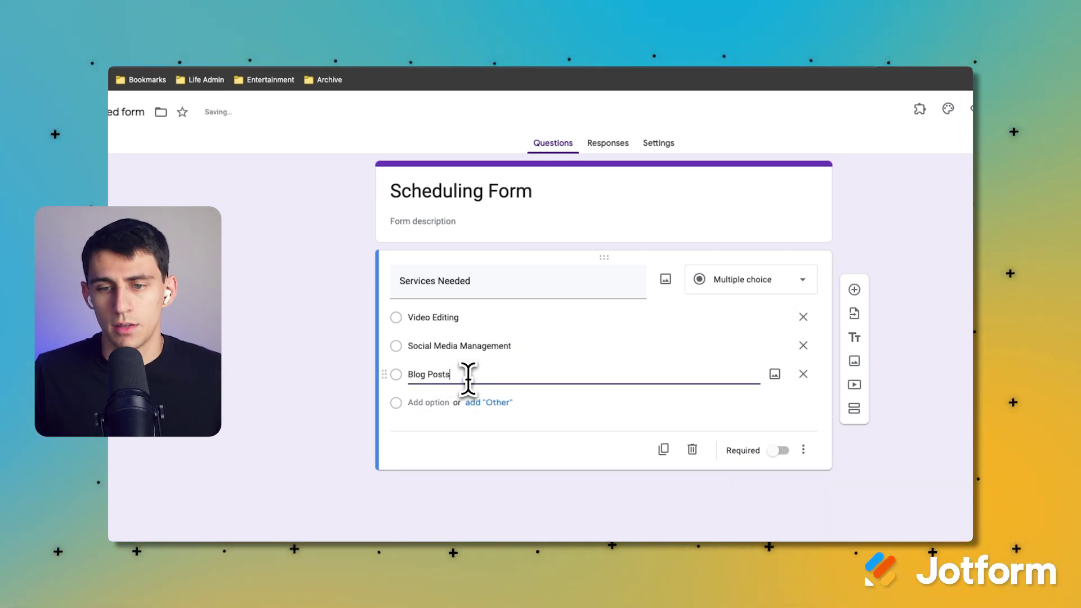
Retitle the form 'Scheduling Form - Discovery Call'.
{"action": "left_click", "coordinate": [595, 189]}
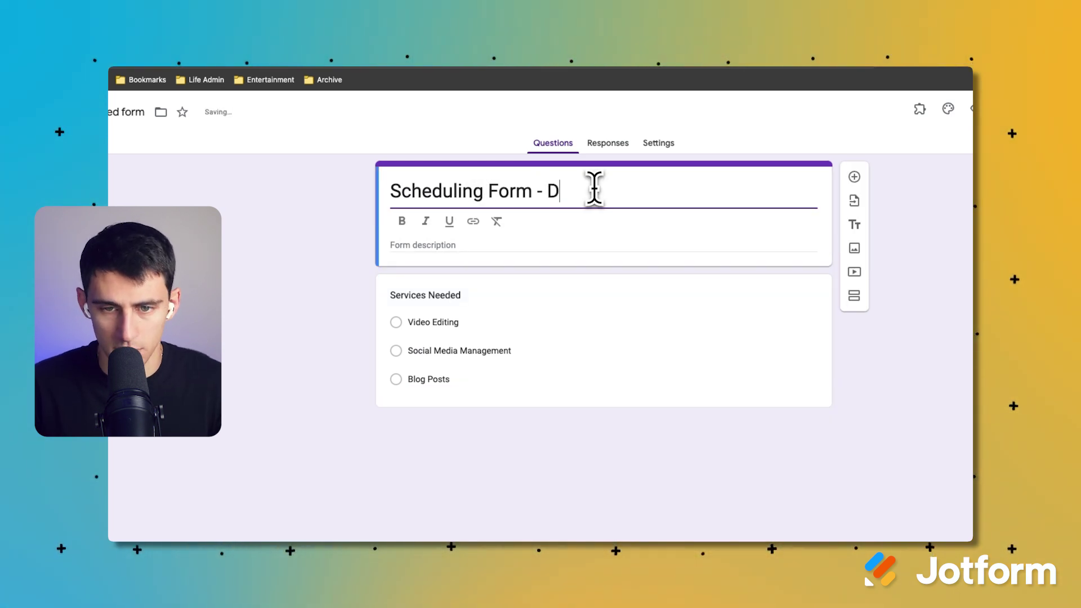
{"action": "scroll", "coordinate": [600, 265], "scroll_direction": "down", "scroll_amount": 2}
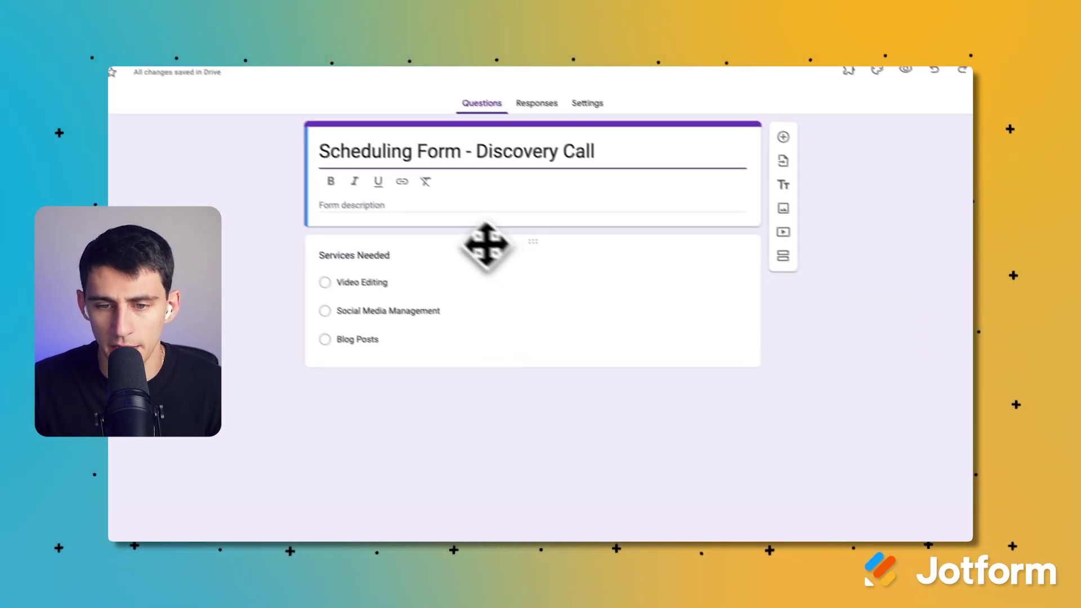
{"action": "left_click", "coordinate": [535, 237]}
{"action": "left_click", "coordinate": [760, 240]}
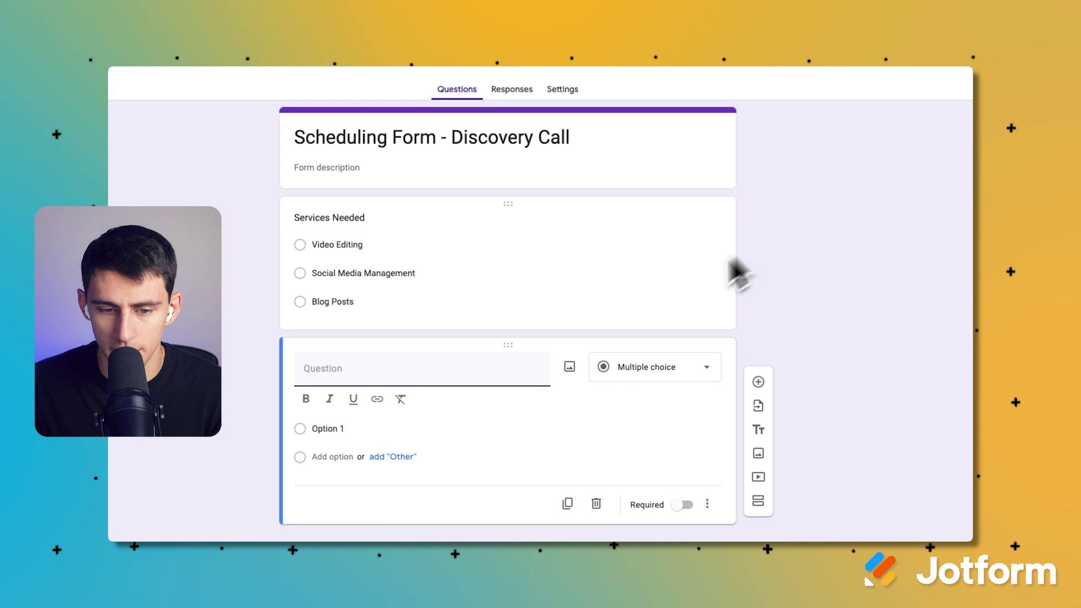
Add a paragraph question 'What do you need help with?'.
{"action": "left_click", "coordinate": [646, 369]}
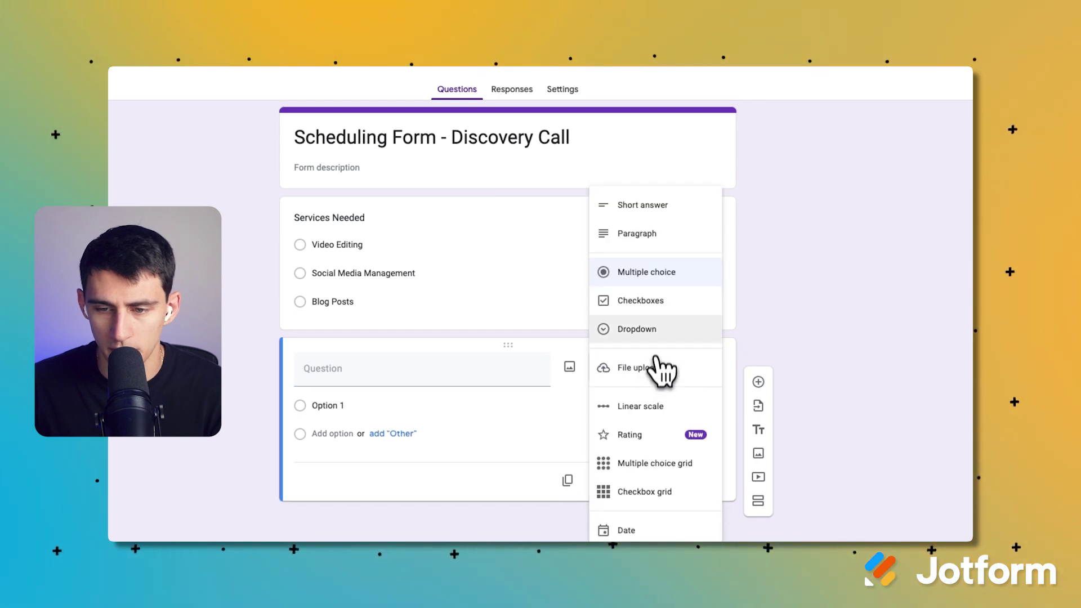
{"action": "left_click", "coordinate": [659, 214]}
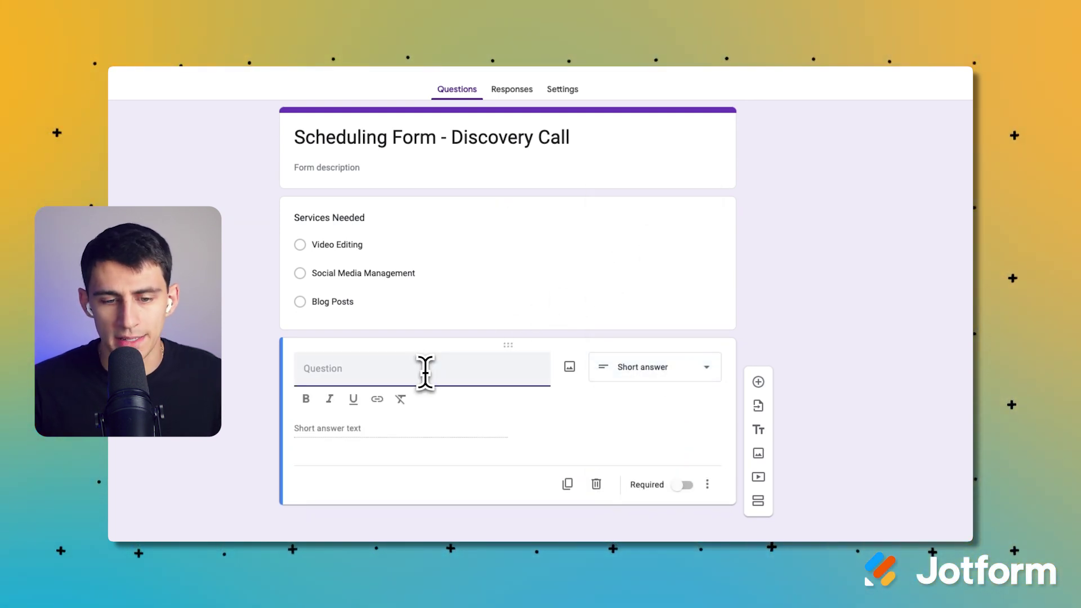
{"action": "left_click", "coordinate": [665, 372]}
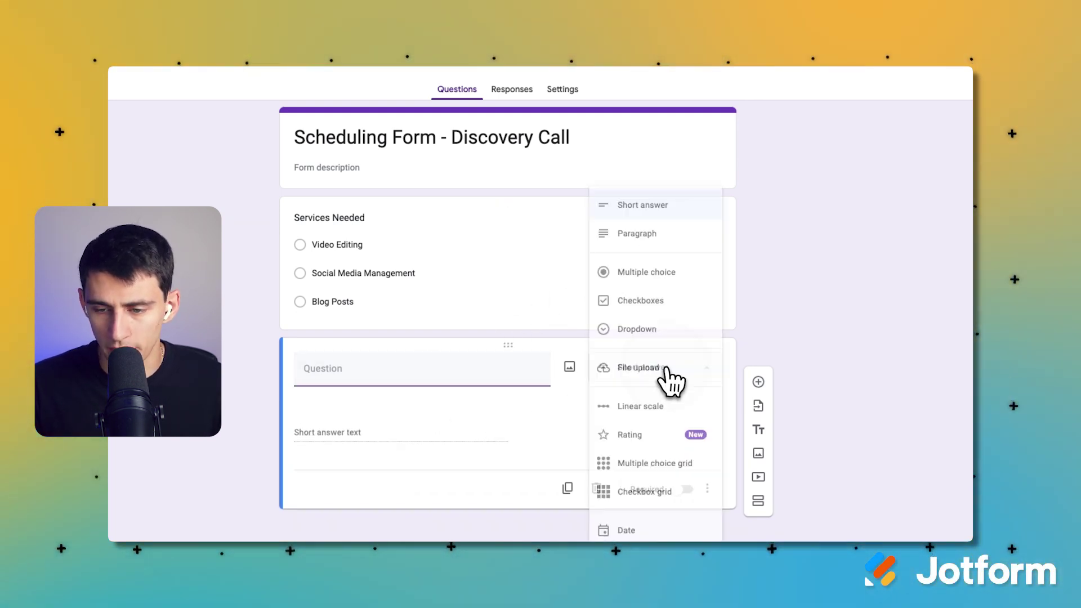
{"action": "left_click", "coordinate": [659, 234]}
{"action": "left_click", "coordinate": [439, 367]}
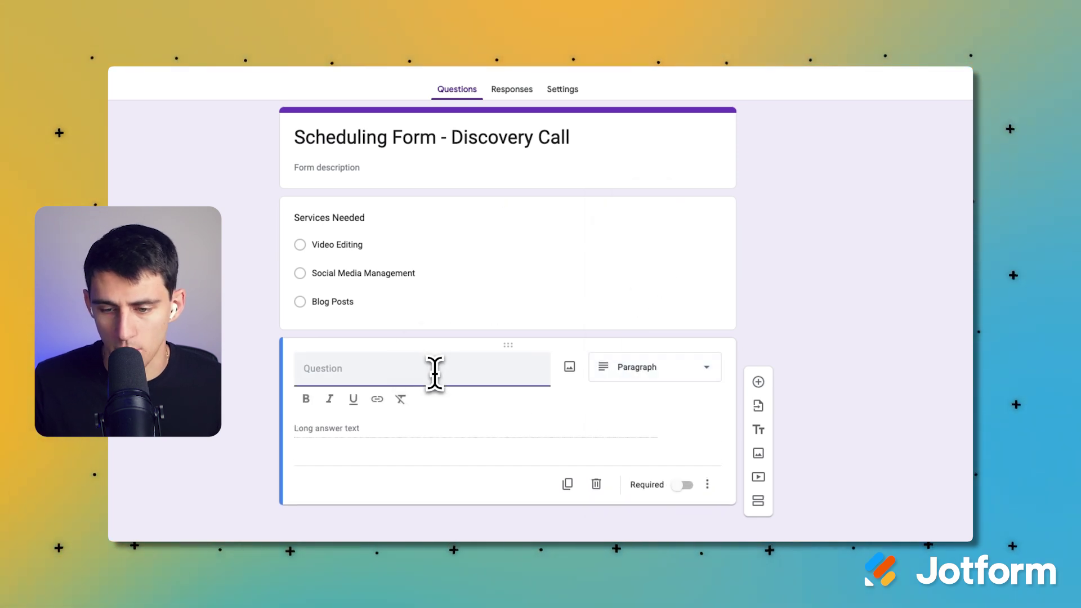
{"action": "type", "text": "What do you need help with?"}
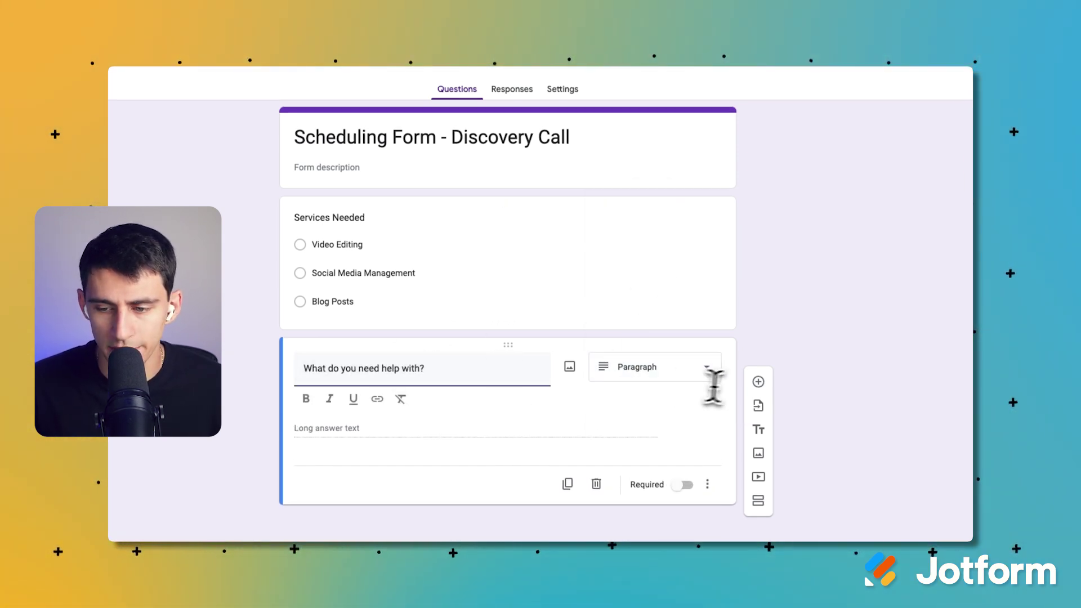
Add a short-answer full-name question and duplicate it as 'What's Your Email Address?'.
{"action": "left_click", "coordinate": [759, 382]}
{"action": "left_click", "coordinate": [666, 373]}
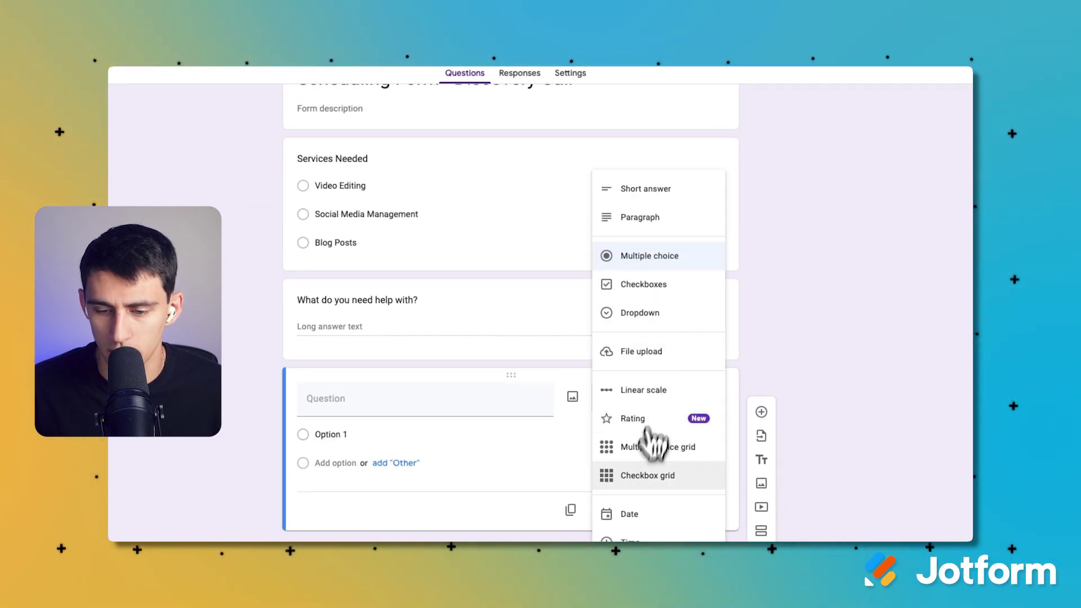
{"action": "left_click", "coordinate": [646, 190]}
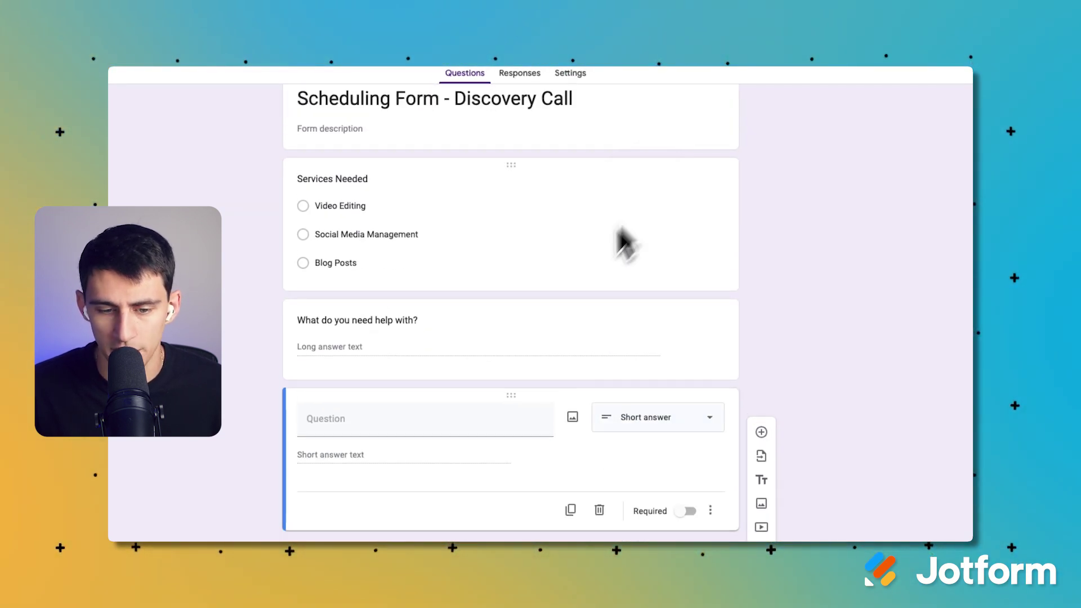
{"action": "left_click", "coordinate": [366, 422]}
{"action": "type", "text": "W"}
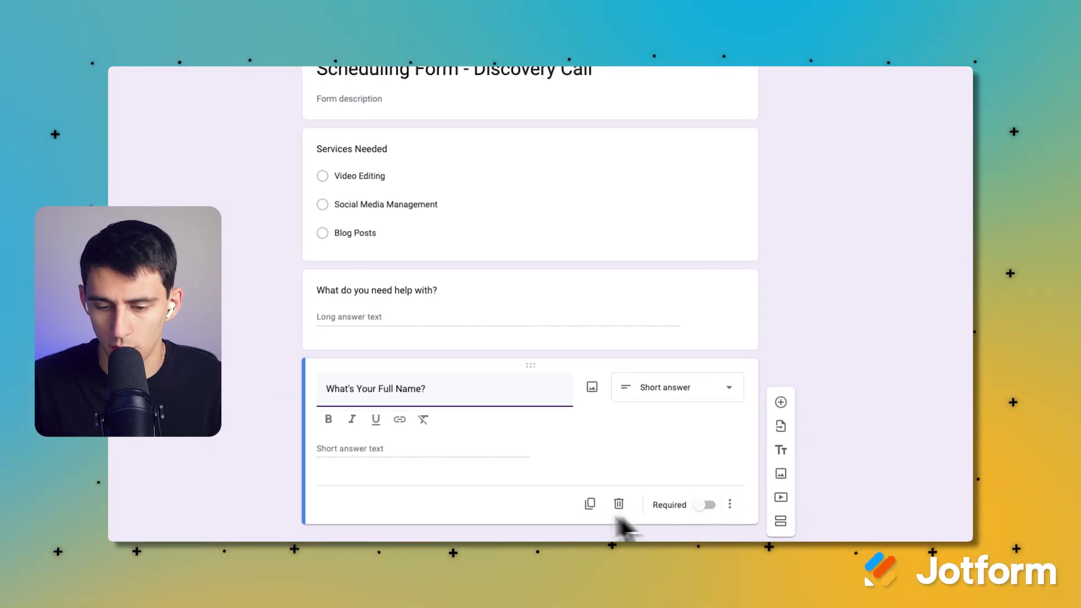
{"action": "left_click", "coordinate": [589, 503]}
{"action": "triple_click", "coordinate": [358, 345]}
{"action": "type", "text": "W"}
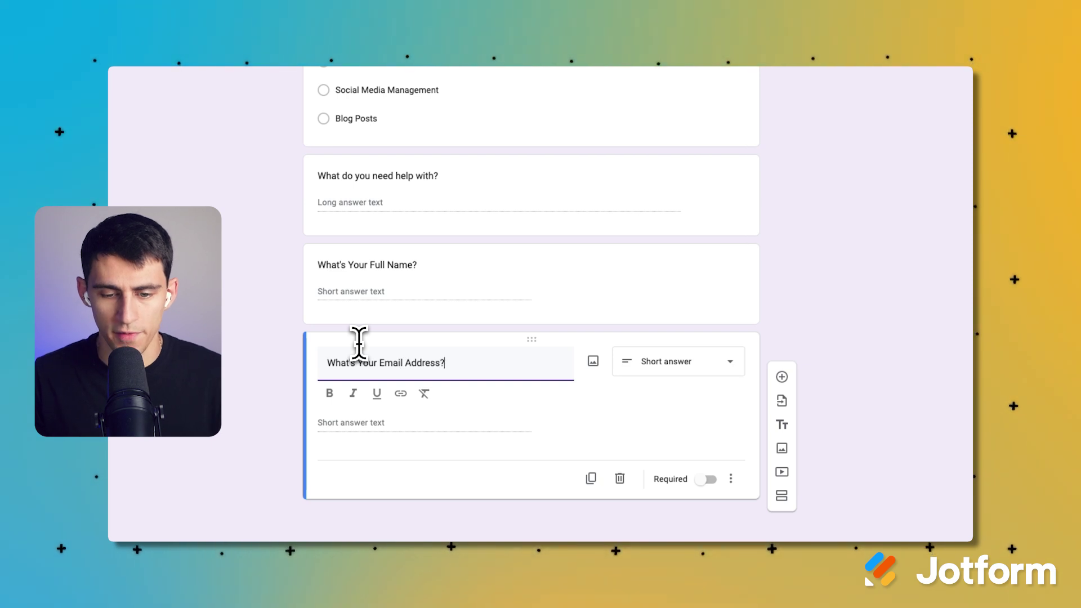
Move the full-name and email questions to the top of the form.
{"action": "left_click_drag", "start_coordinate": [553, 271], "coordinate": [550, 285]}
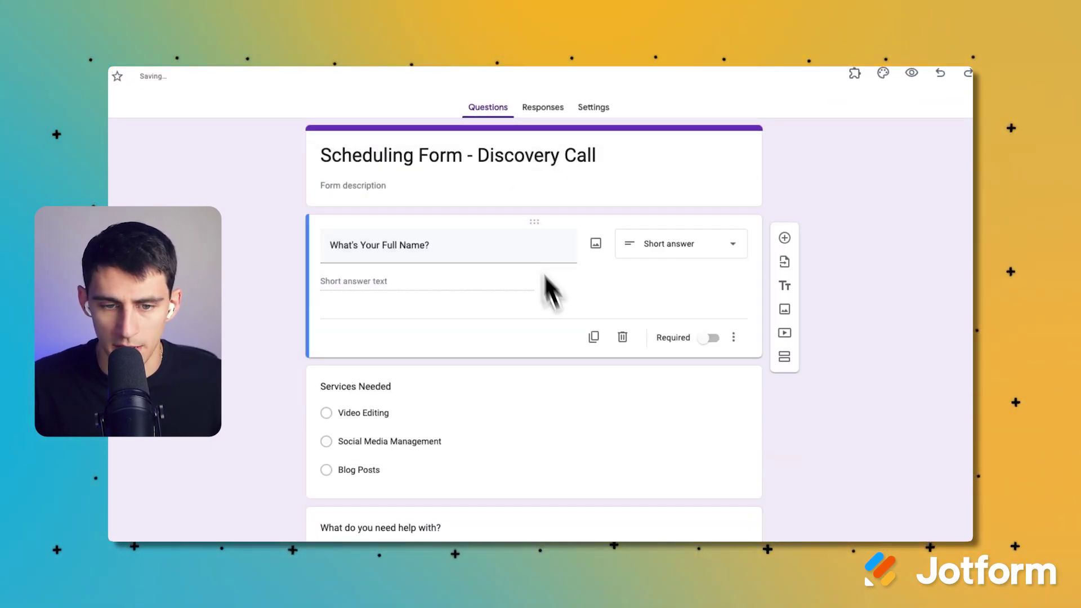
{"action": "scroll", "coordinate": [579, 410], "scroll_direction": "down", "scroll_amount": 3}
{"action": "left_click_drag", "start_coordinate": [532, 482], "coordinate": [479, 391]}
Mark all four questions required: full name, email, Services Needed and help needed.
{"action": "left_click", "coordinate": [632, 265]}
{"action": "left_click", "coordinate": [681, 375]}
{"action": "left_click", "coordinate": [625, 418]}
{"action": "left_click", "coordinate": [642, 451]}
{"action": "left_click", "coordinate": [595, 511]}
{"action": "left_click", "coordinate": [636, 533]}
{"action": "left_click", "coordinate": [656, 529]}
{"action": "left_click", "coordinate": [671, 502]}
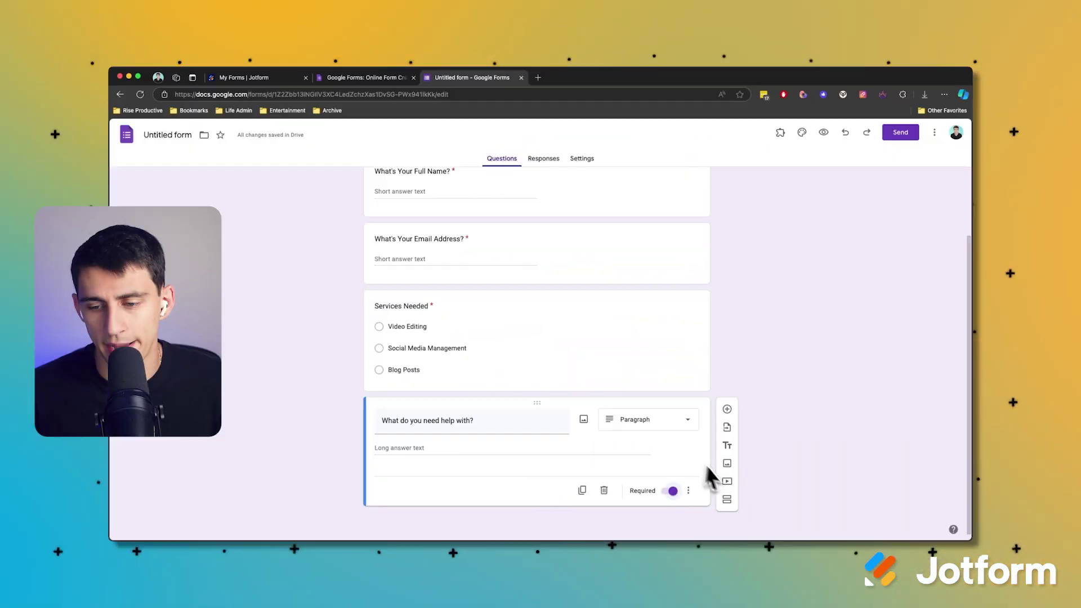
Add a meeting-time question with 9:00 AM as its first choice.
{"action": "left_click", "coordinate": [753, 394]}
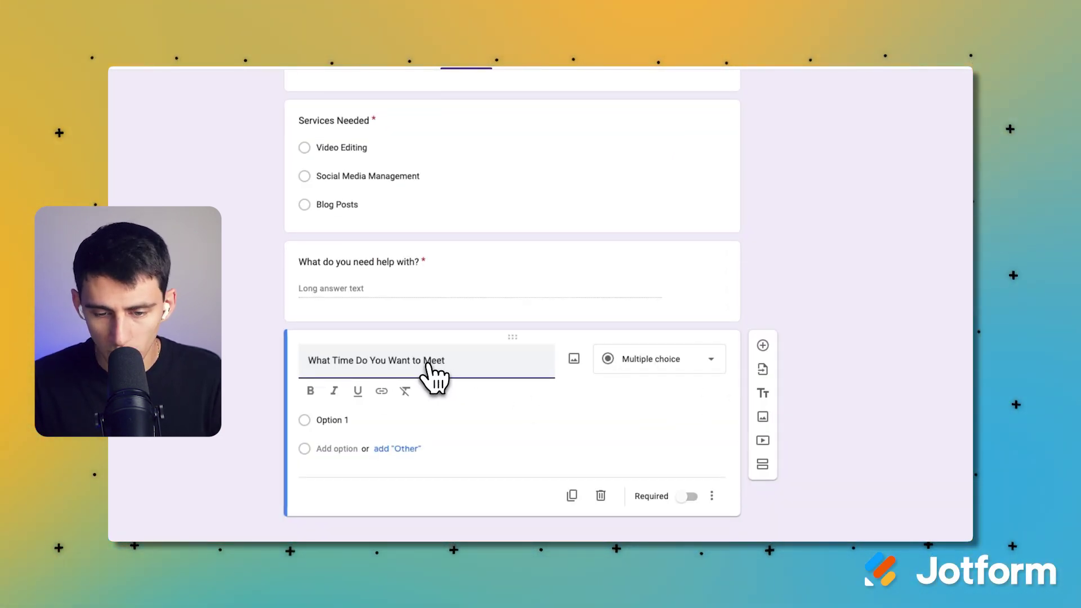
{"action": "left_click", "coordinate": [372, 419]}
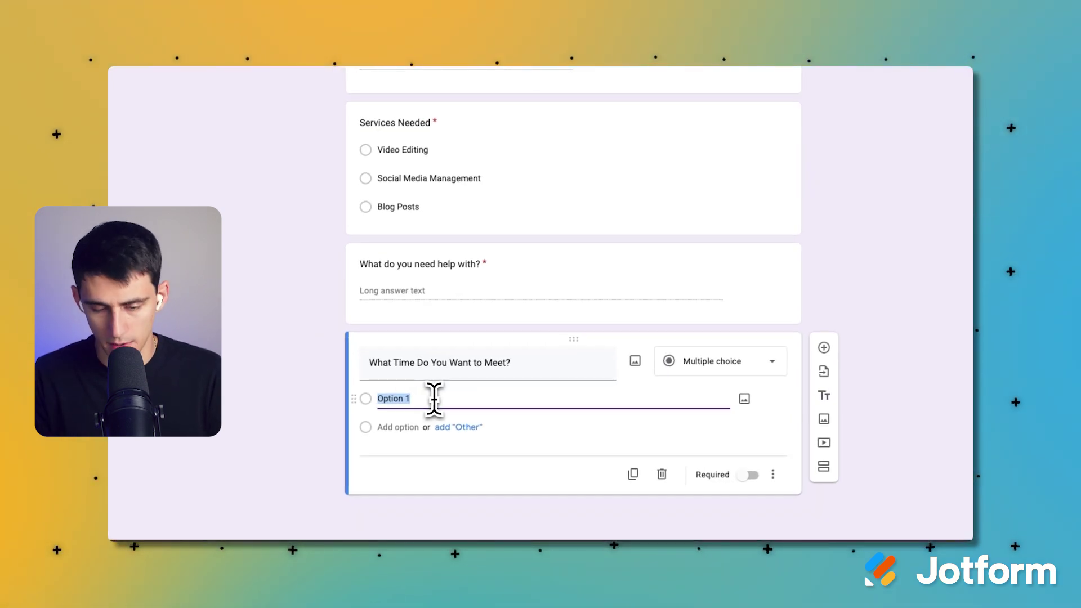
{"action": "type", "text": "9:00 AM"}
{"action": "key", "text": "Return"}
Spell out Central Standard Time in the title and add 10:00 AM as the second choice.
{"action": "left_click", "coordinate": [545, 376]}
{"action": "left_click", "coordinate": [561, 365]}
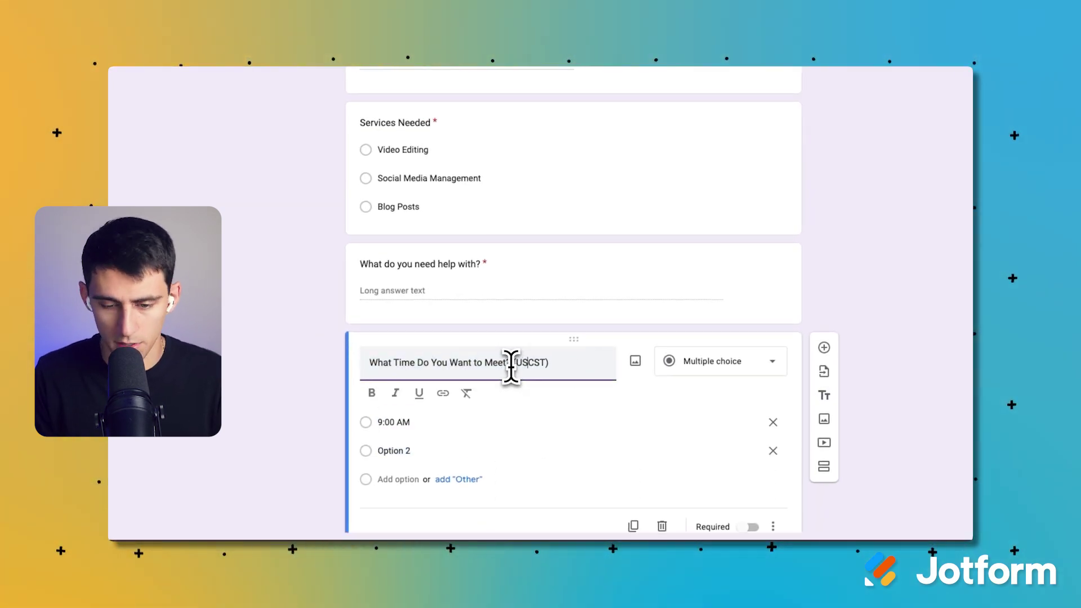
{"action": "key", "text": "Delete"}
{"action": "key", "text": "Delete"}
{"action": "key", "text": "Delete"}
{"action": "type", "text": "Central Standard Time"}
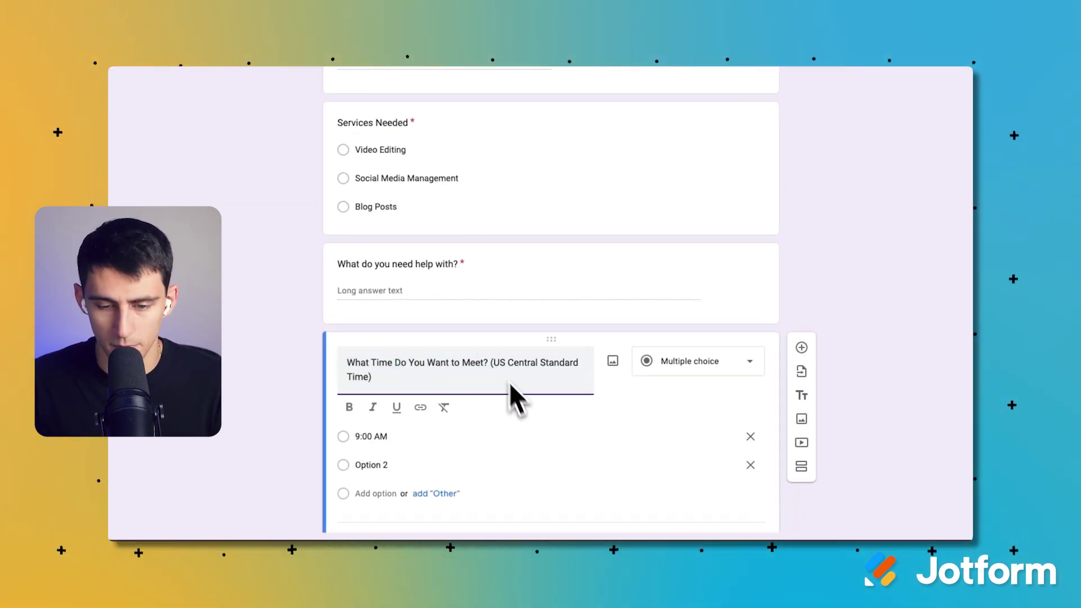
{"action": "scroll", "coordinate": [450, 397], "scroll_direction": "down", "scroll_amount": 1}
{"action": "left_click", "coordinate": [400, 395]}
{"action": "type", "text": "10:00 AM"}
{"action": "left_click", "coordinate": [360, 429]}
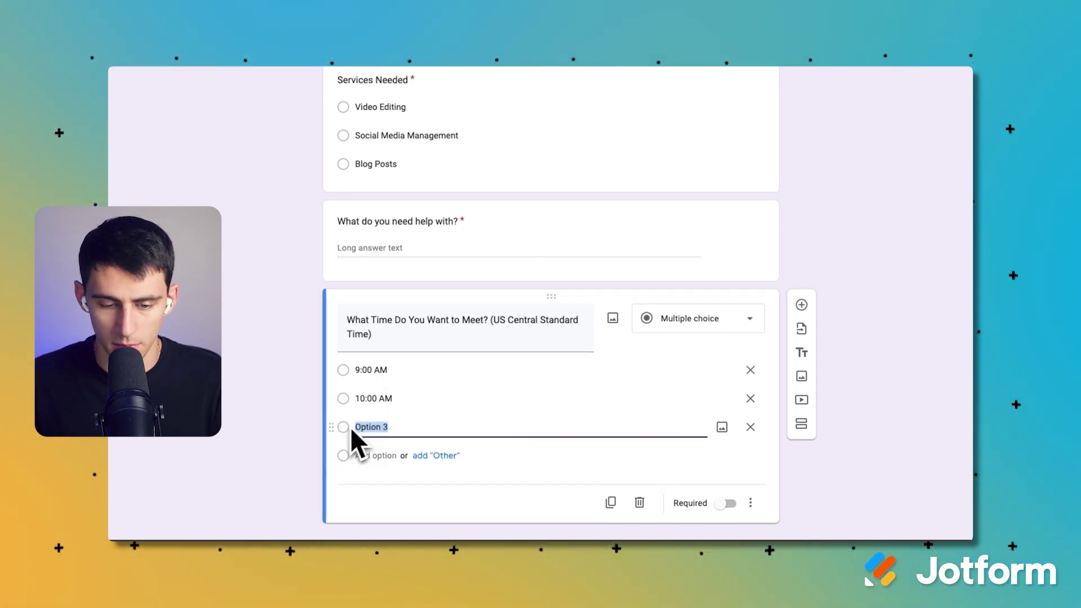
Add 12:00 PM as the third time choice and place a new question above it.
{"action": "type", "text": "12:00"}
{"action": "type", "text": "PM"}
{"action": "left_click", "coordinate": [801, 304]}
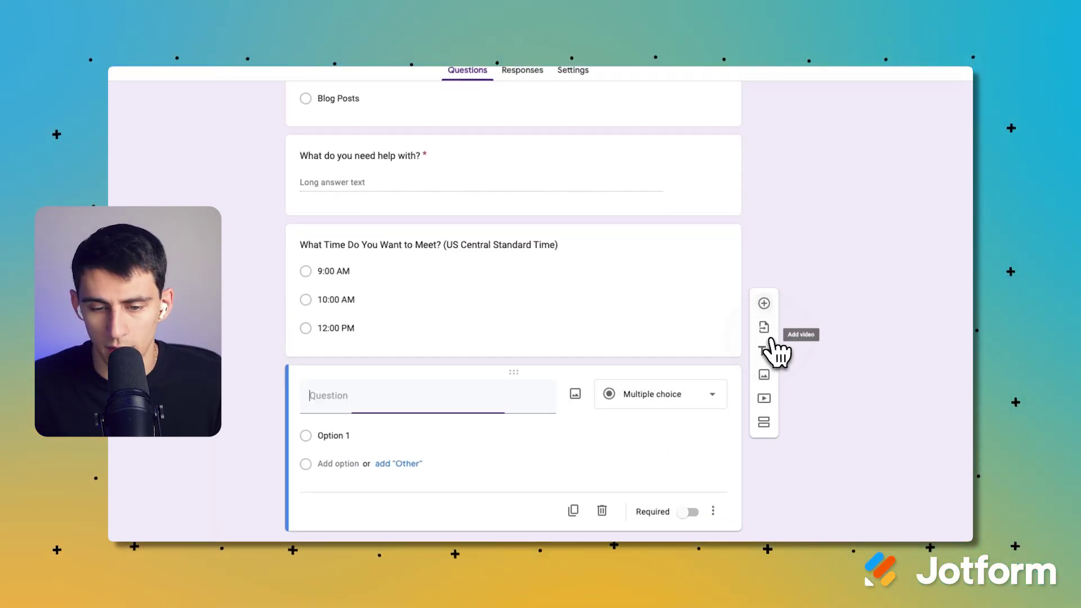
{"action": "left_click_drag", "start_coordinate": [536, 370], "coordinate": [554, 264]}
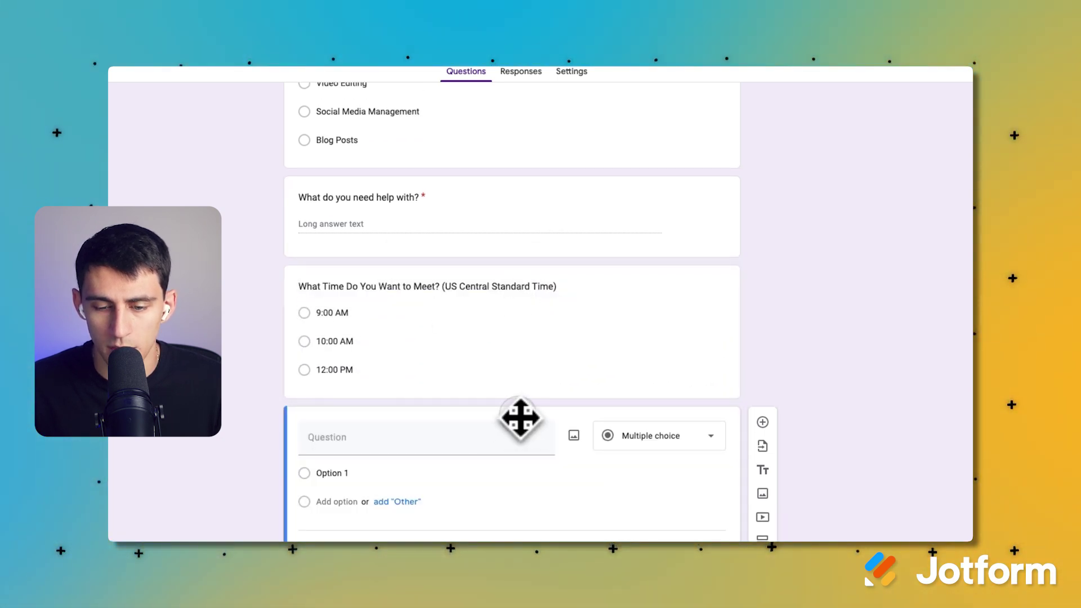
{"action": "left_click_drag", "start_coordinate": [515, 416], "coordinate": [420, 307]}
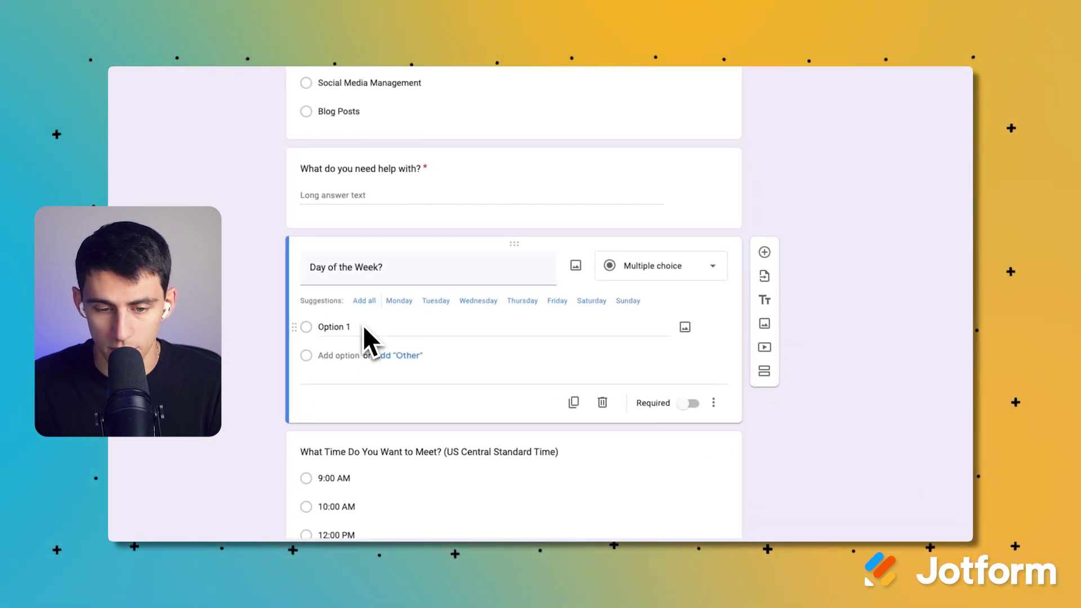
Limit the day question to Tuesday, Wednesday and Thursday and make it required.
{"action": "left_click", "coordinate": [451, 347]}
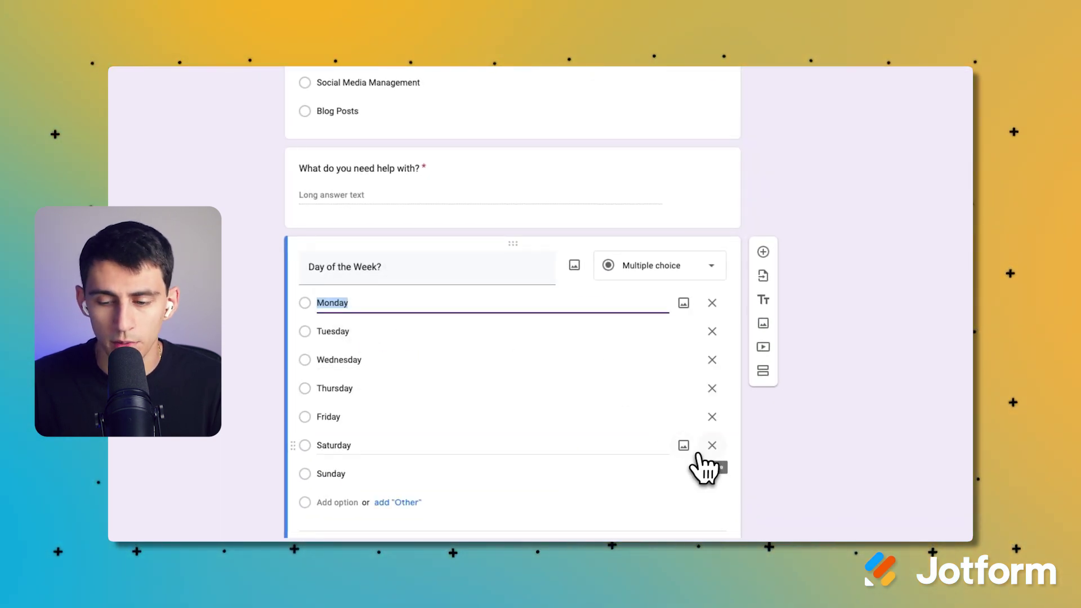
{"action": "left_click", "coordinate": [711, 445]}
{"action": "left_click", "coordinate": [712, 446]}
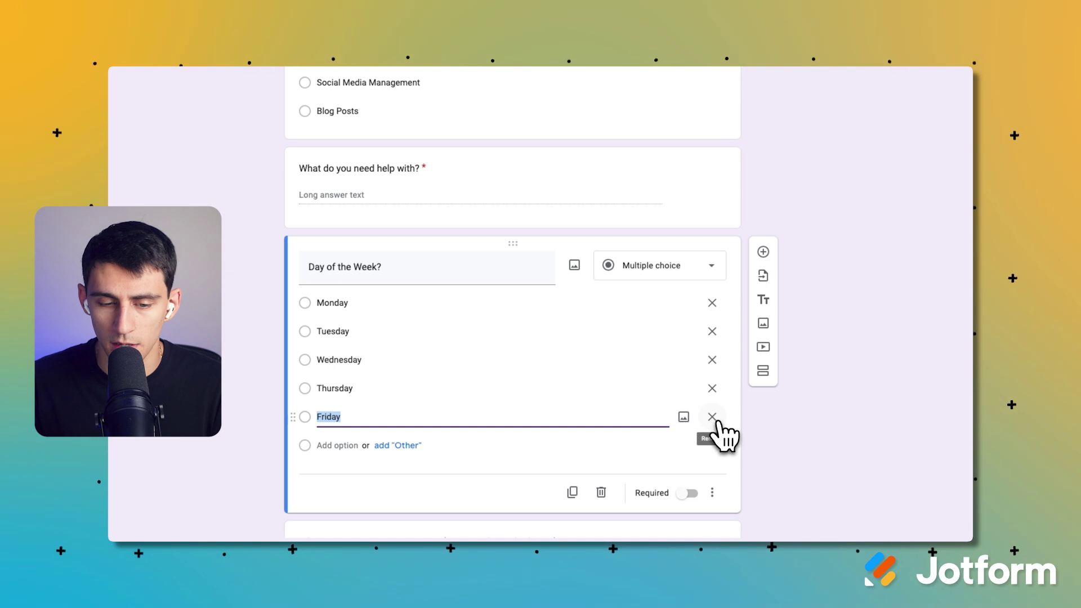
{"action": "left_click", "coordinate": [712, 417]}
{"action": "left_click", "coordinate": [711, 303]}
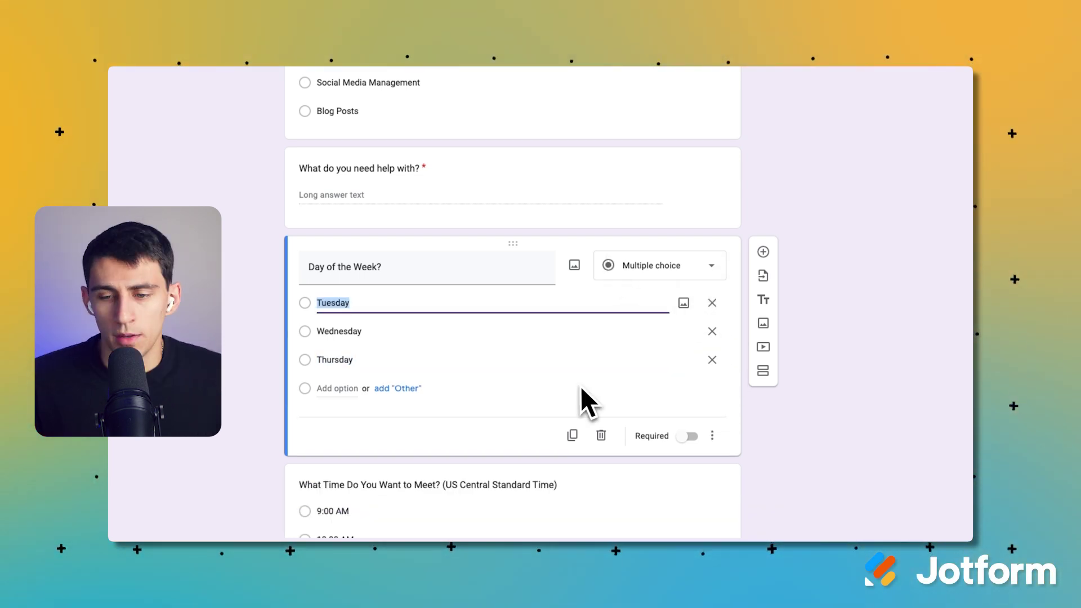
{"action": "left_click", "coordinate": [686, 420]}
{"action": "scroll", "coordinate": [683, 417], "scroll_direction": "down", "scroll_amount": 2}
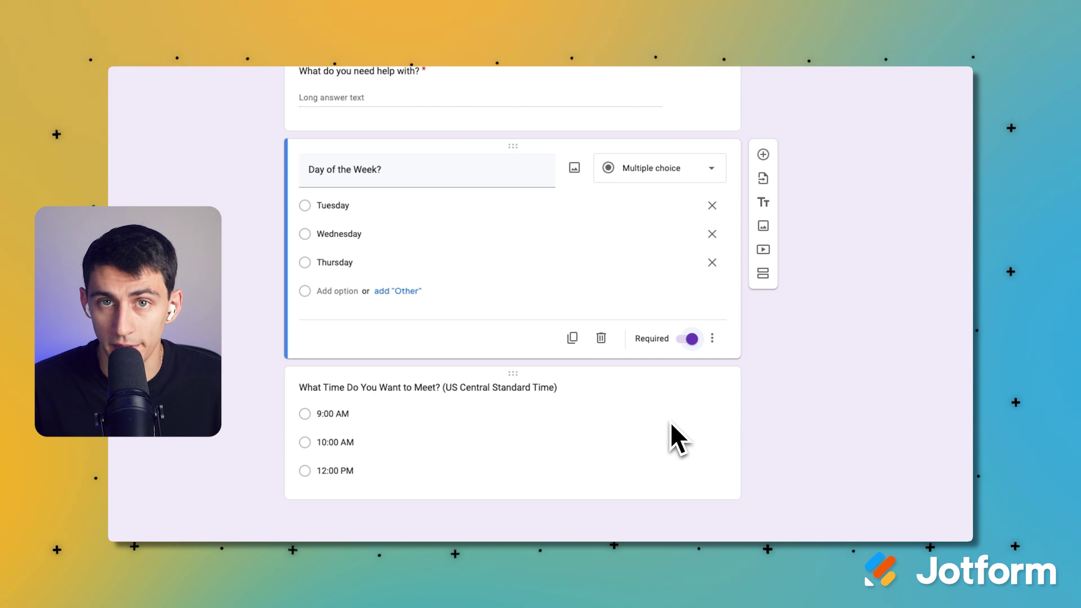
{"action": "left_click", "coordinate": [670, 421]}
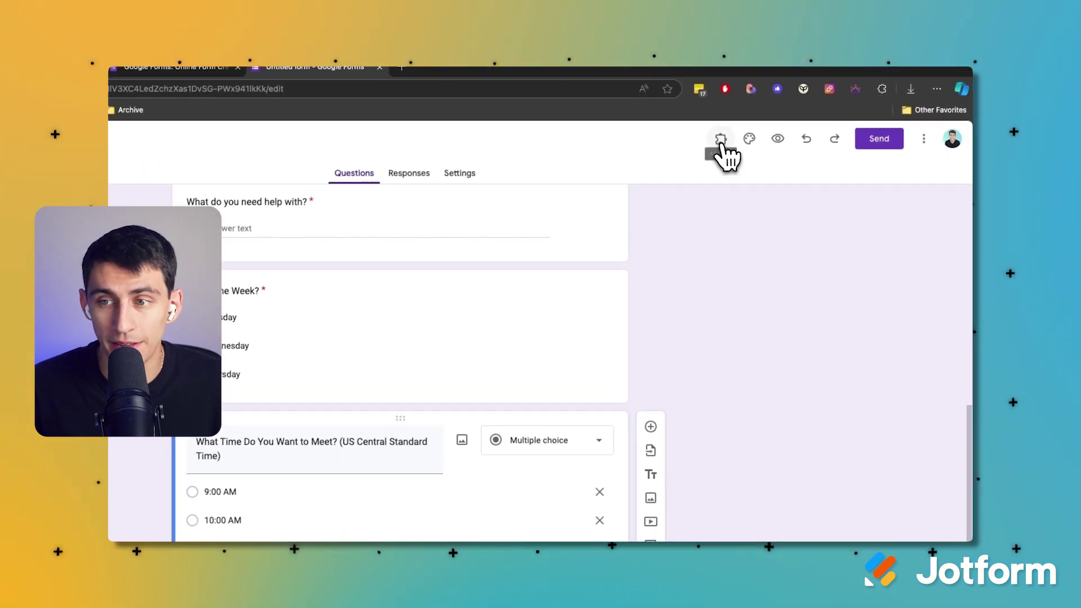
Find Choice Eliminator Lite in the add-ons marketplace and browse its screenshots.
{"action": "left_click", "coordinate": [719, 146]}
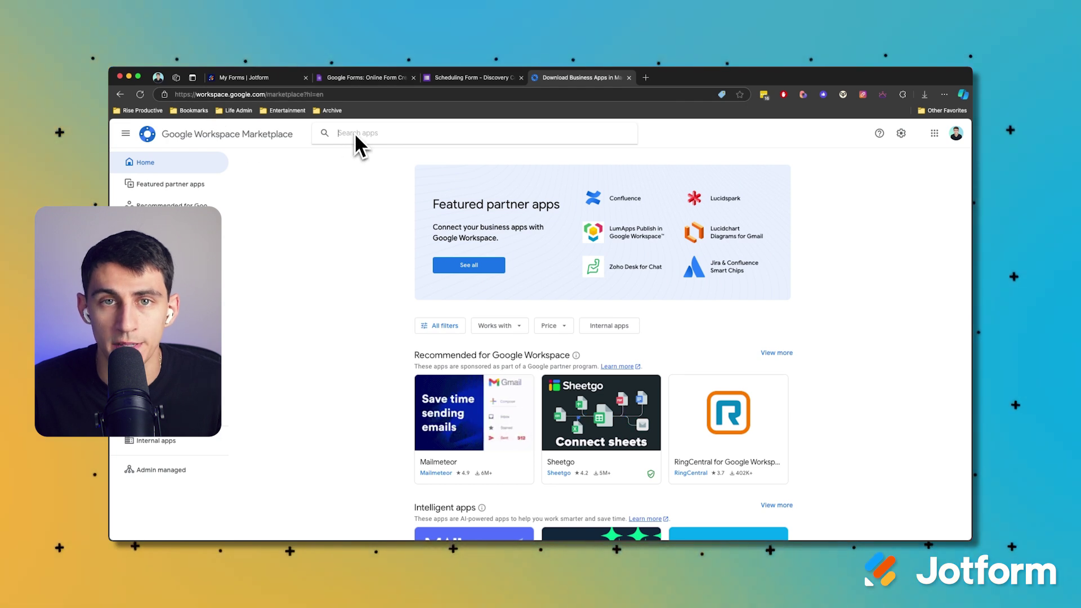
{"action": "type", "text": "choice elim"}
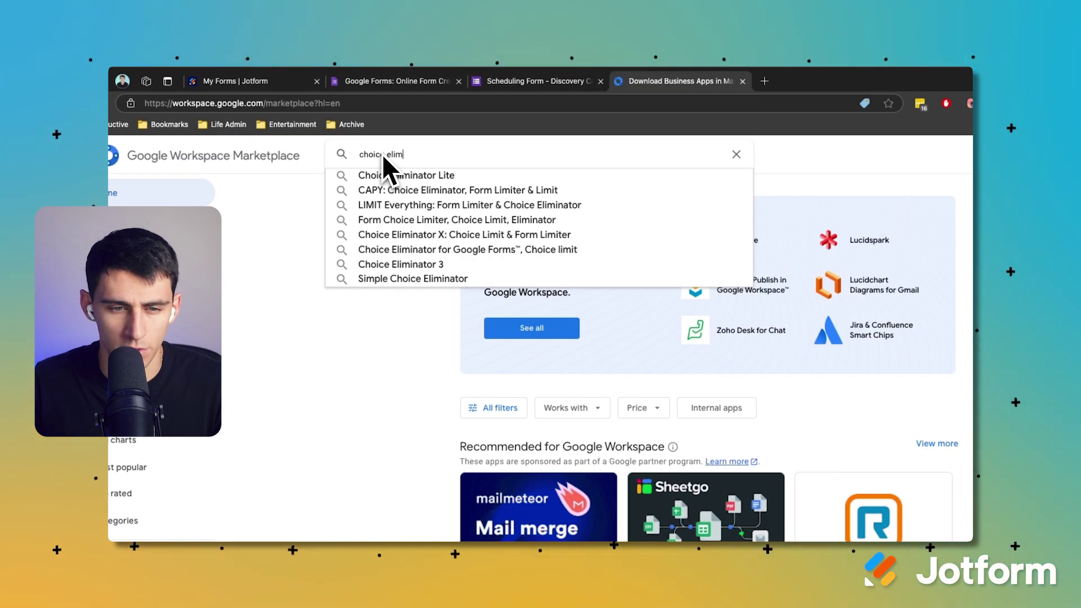
{"action": "left_click", "coordinate": [434, 171]}
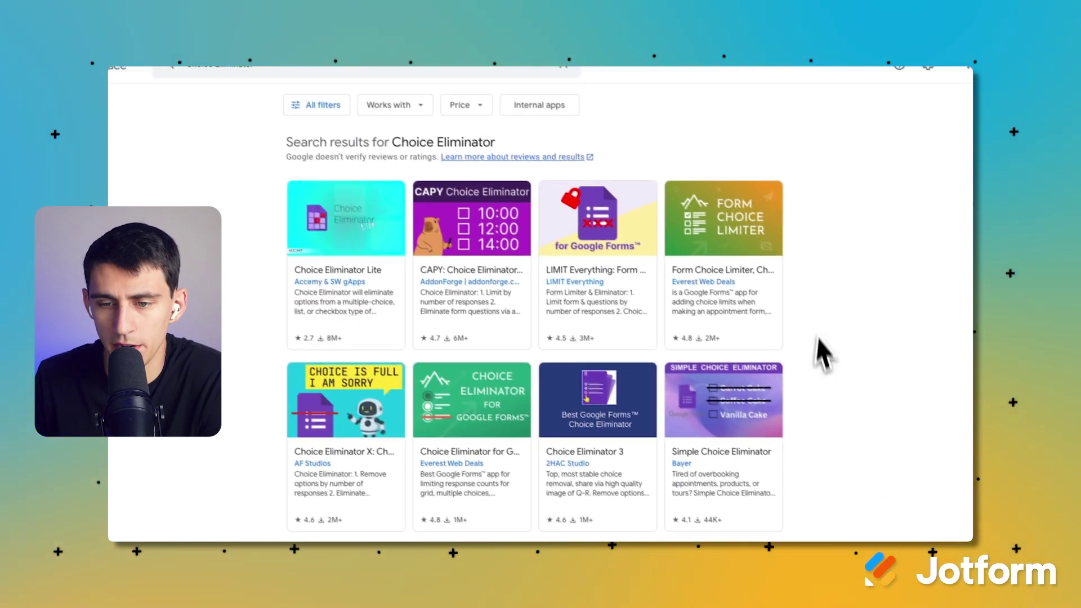
{"action": "left_click", "coordinate": [341, 225]}
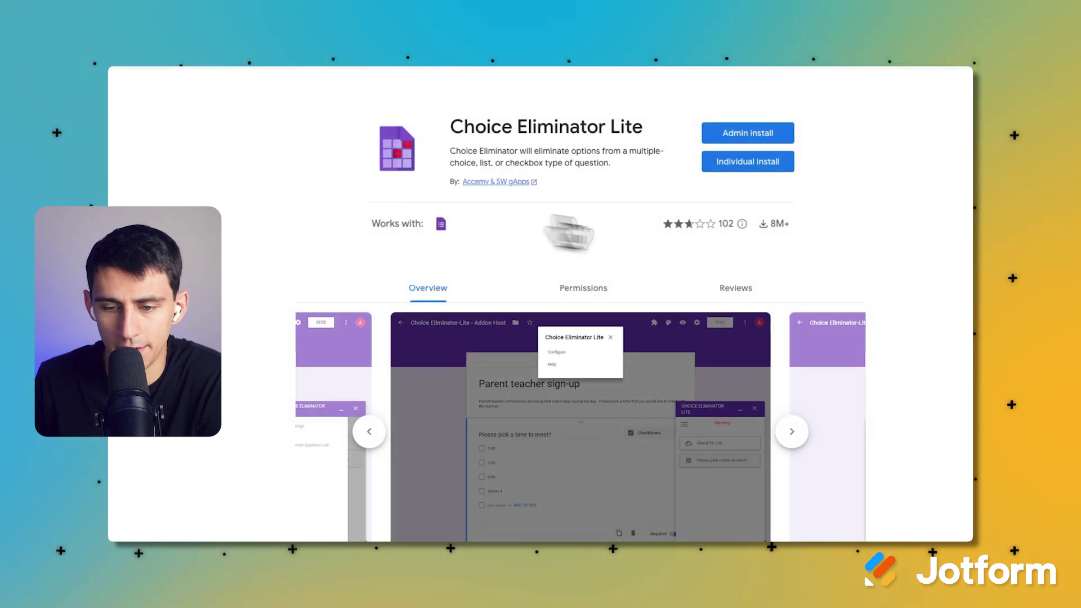
{"action": "scroll", "coordinate": [714, 307], "scroll_direction": "down", "scroll_amount": 1}
{"action": "left_click", "coordinate": [791, 410]}
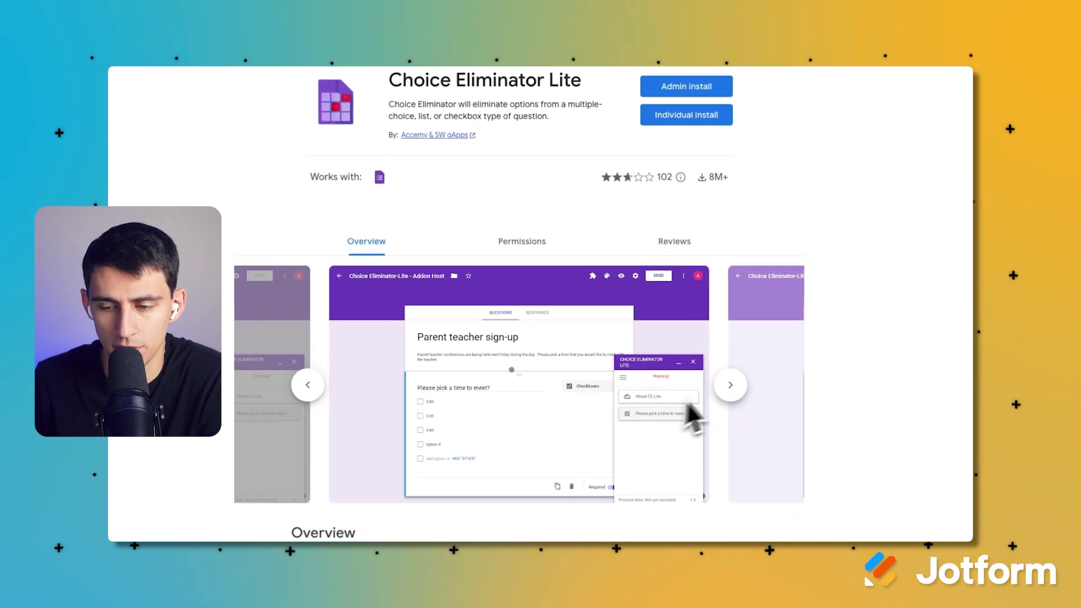
{"action": "left_click", "coordinate": [803, 403]}
{"action": "scroll", "coordinate": [837, 314], "scroll_direction": "down", "scroll_amount": 2}
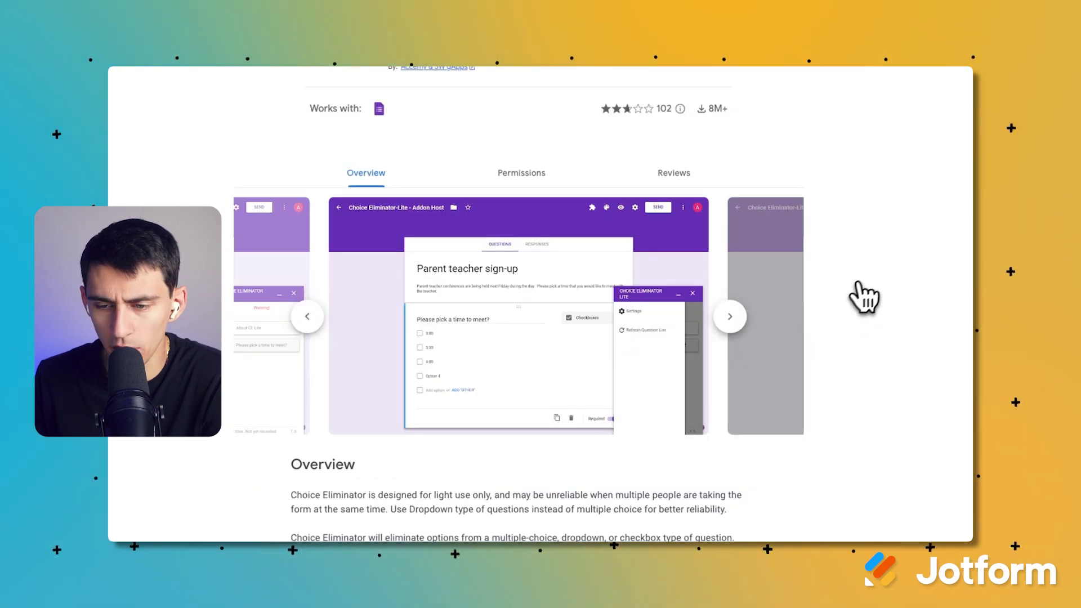
Reopen the listing to view its settings panel screenshot, then return to the form.
{"action": "key", "text": "alt+Left"}
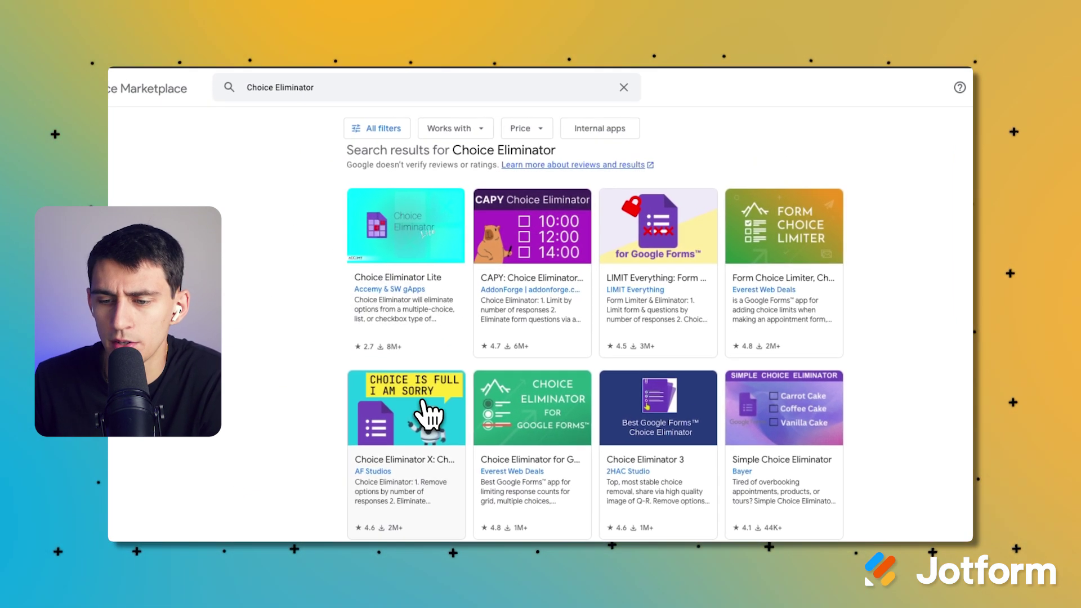
{"action": "left_click", "coordinate": [431, 222]}
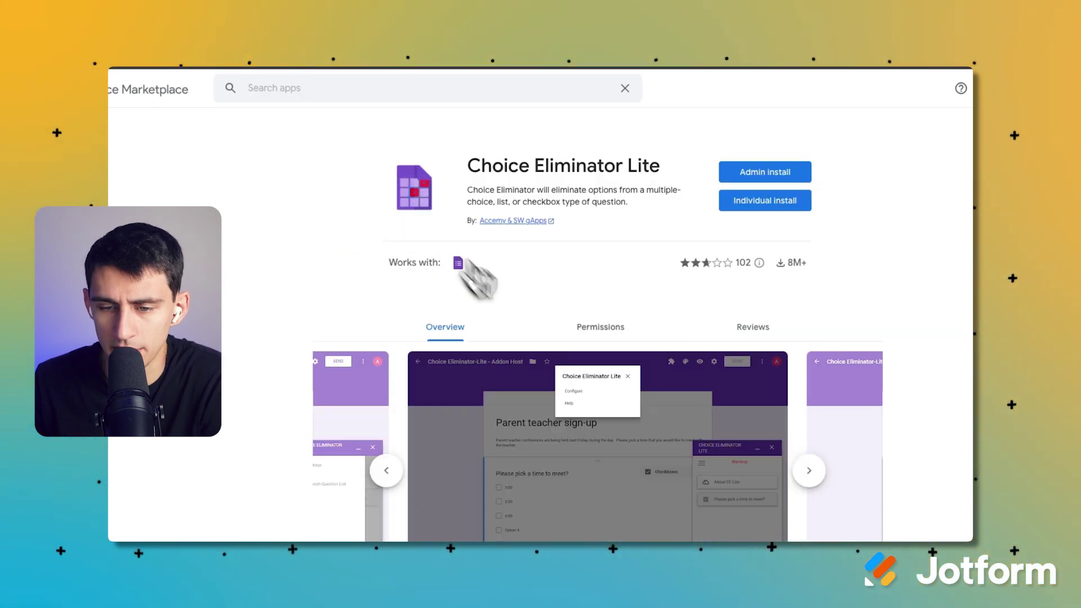
{"action": "scroll", "coordinate": [645, 361], "scroll_direction": "down", "scroll_amount": 2}
{"action": "left_click", "coordinate": [813, 398]}
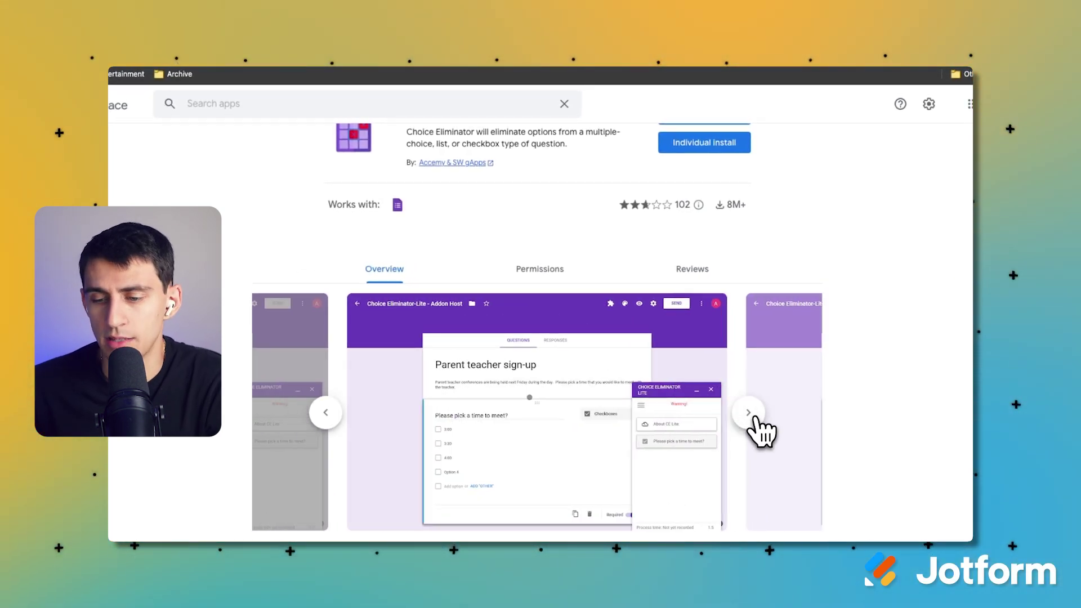
{"action": "left_click", "coordinate": [750, 414]}
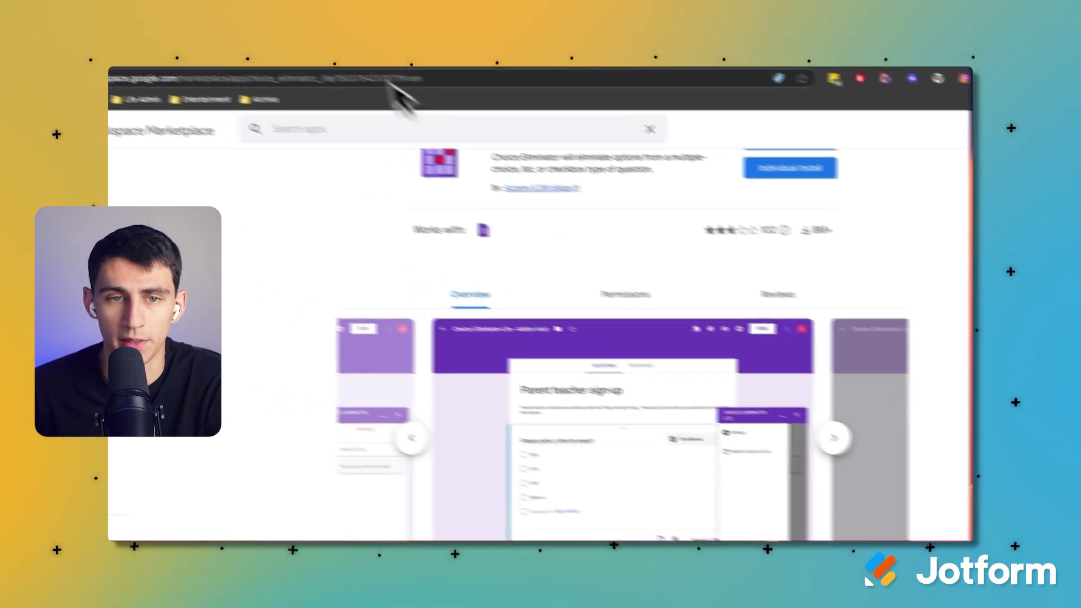
{"action": "left_click", "coordinate": [374, 84]}
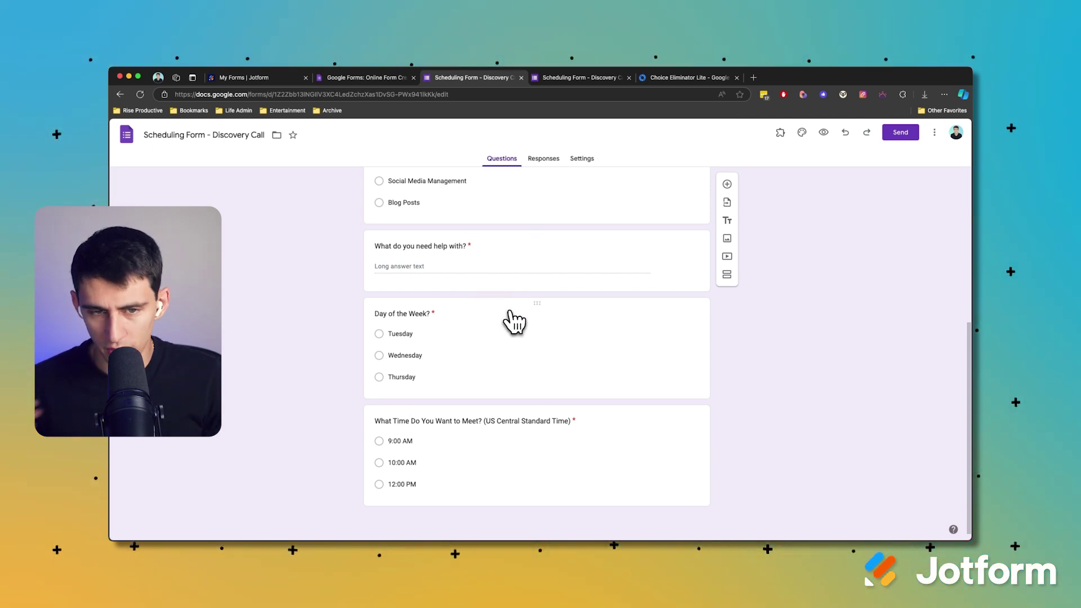
Scroll through the Discovery Call scheduling form to review its questions.
{"action": "scroll", "coordinate": [514, 322], "scroll_direction": "up", "scroll_amount": 5}
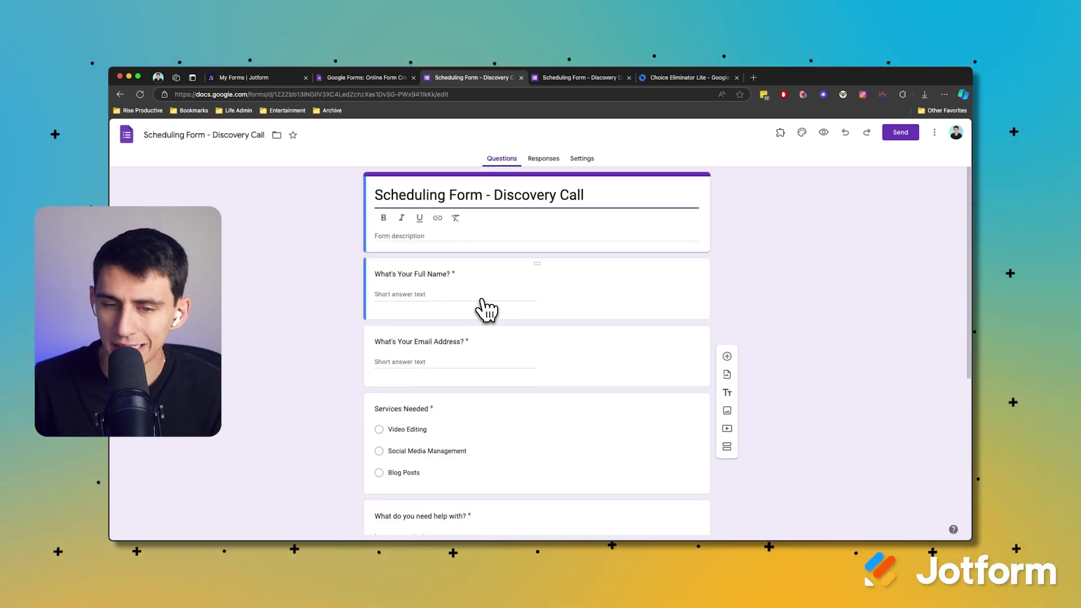
{"action": "scroll", "coordinate": [496, 265], "scroll_direction": "down", "scroll_amount": 5}
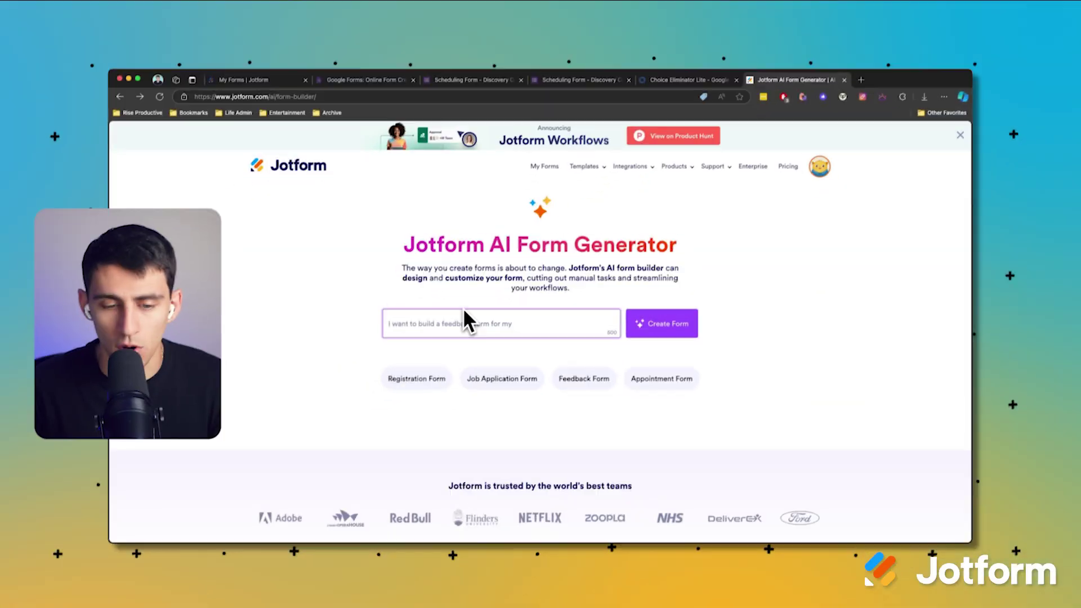
Prompt the AI Form Generator for a quick meeting scheduler with a coworker or client.
{"action": "type", "text": "I w"}
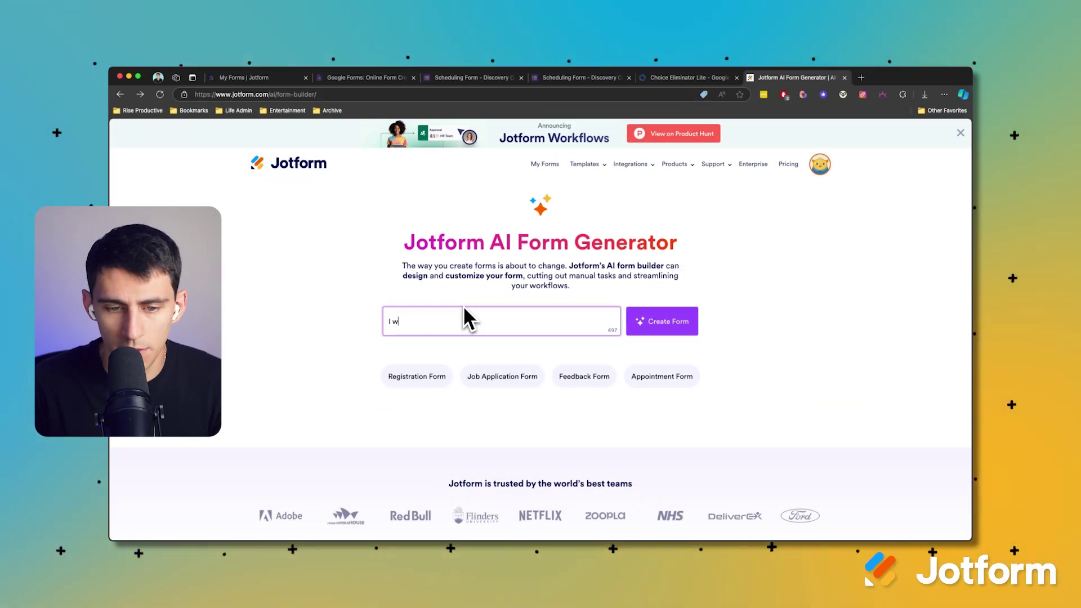
{"action": "type", "text": "ant to create a quick meeting scheduler b"}
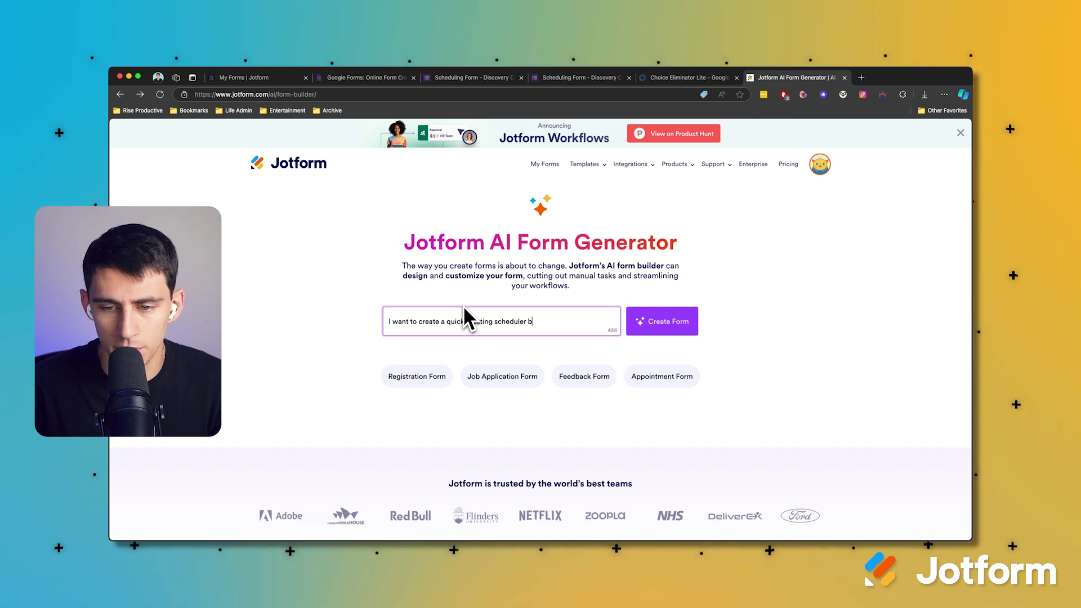
{"action": "type", "text": "etween myself and a coworker or someon"}
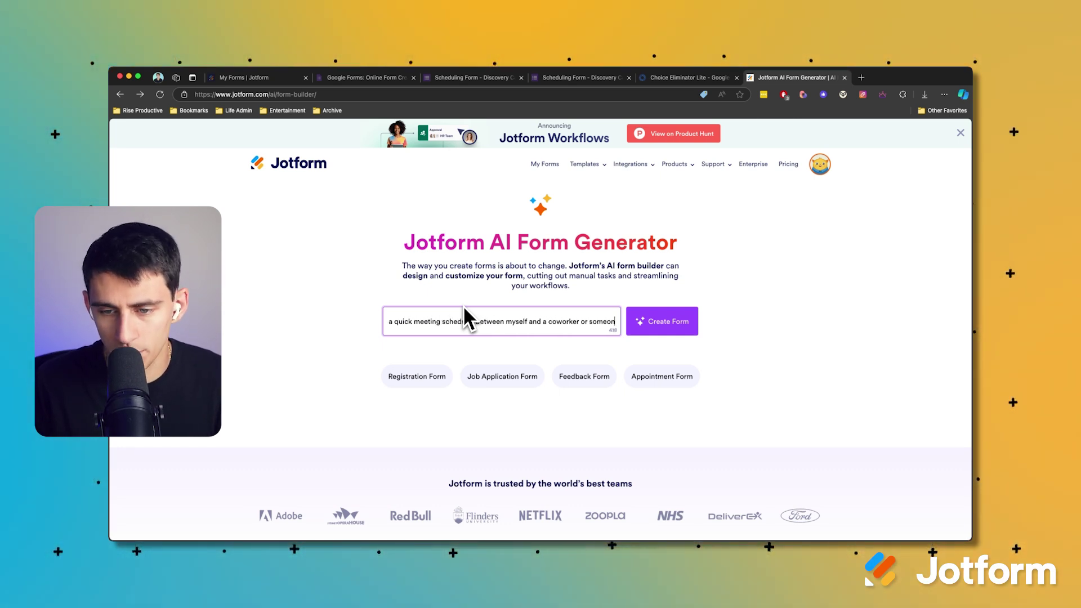
{"action": "type", "text": "e who is a client"}
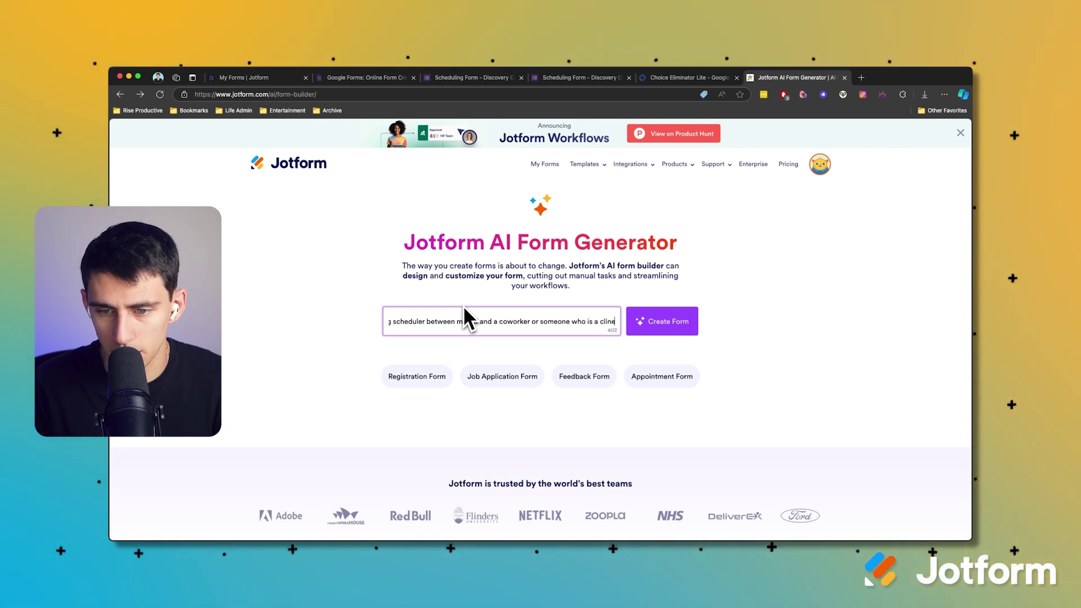
{"action": "type", "text": " I work with "}
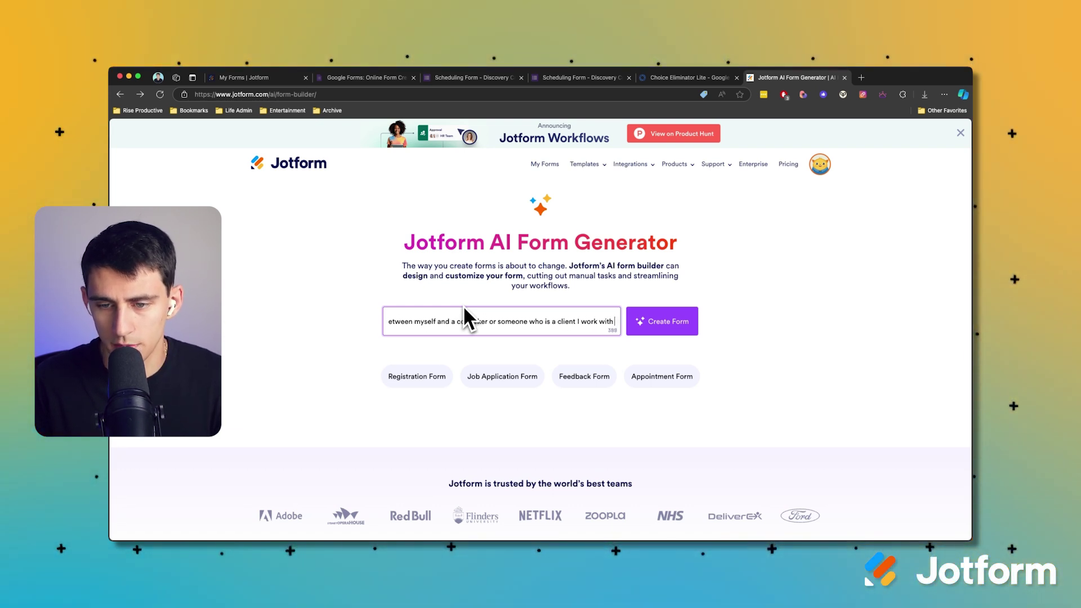
{"action": "type", "text": "frequently so they can book a time o"}
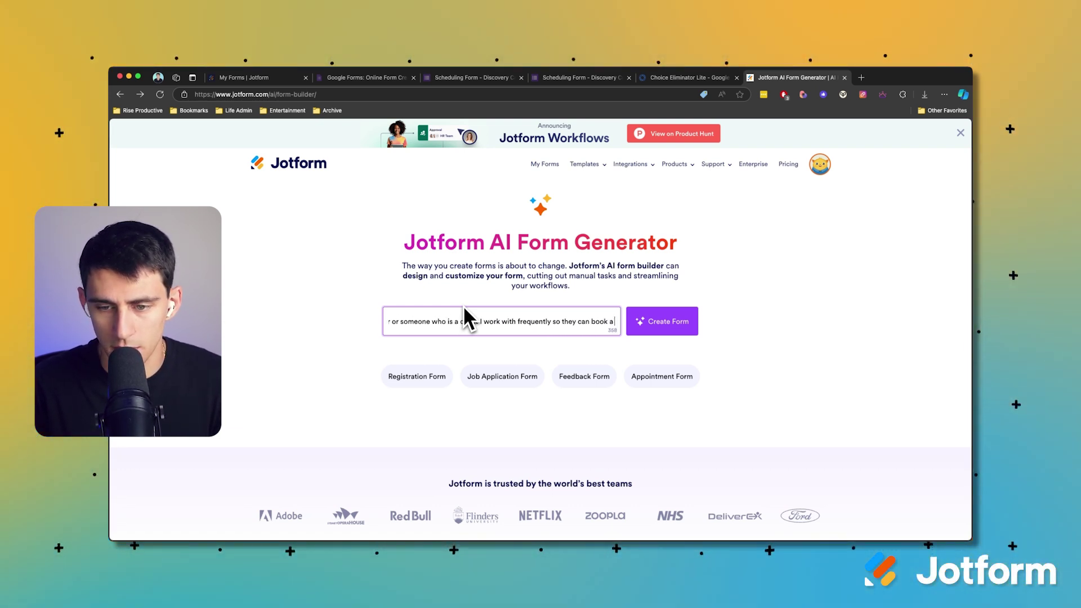
{"action": "type", "text": "ff with me"}
{"action": "key", "text": "Return"}
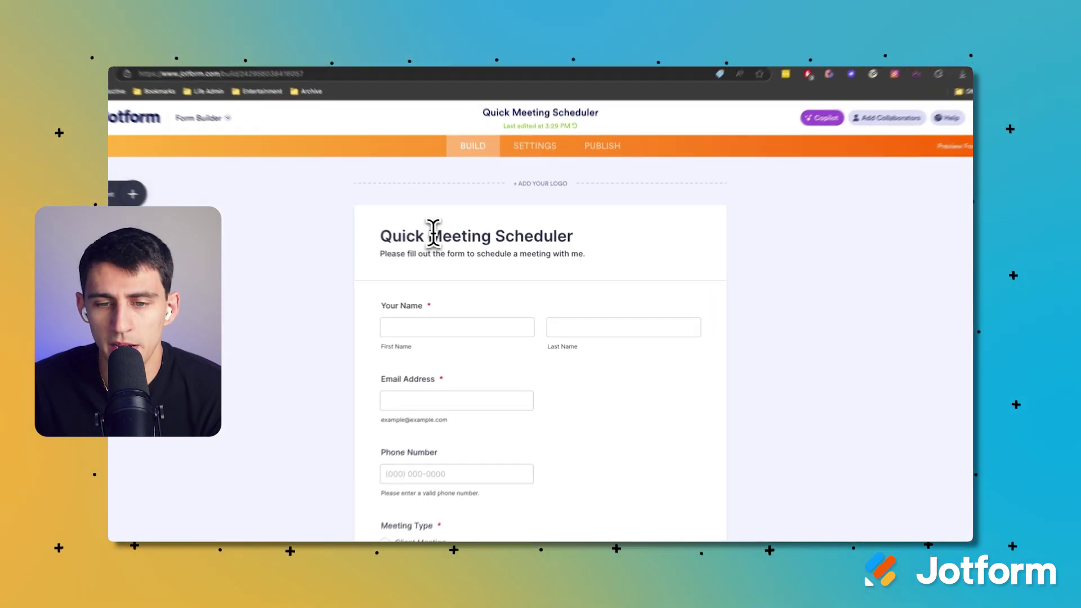
Remove the word 'Scheduler' from the form title.
{"action": "left_click", "coordinate": [441, 244]}
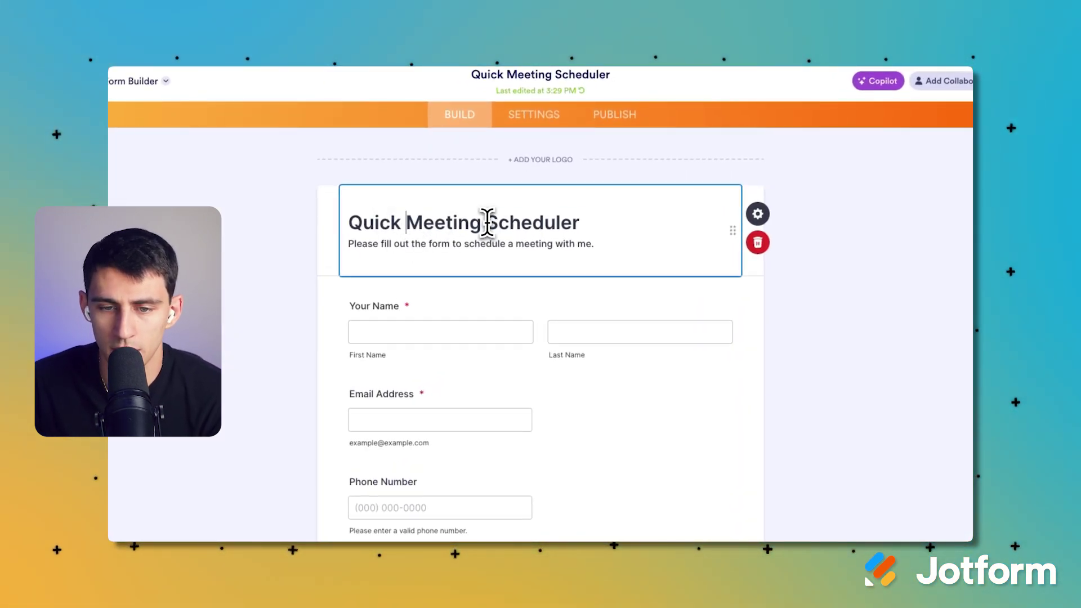
{"action": "double_click", "coordinate": [518, 224]}
{"action": "key", "text": "BackSpace"}
Delete the Phone Number field from the form.
{"action": "scroll", "coordinate": [501, 282], "scroll_direction": "down", "scroll_amount": 2}
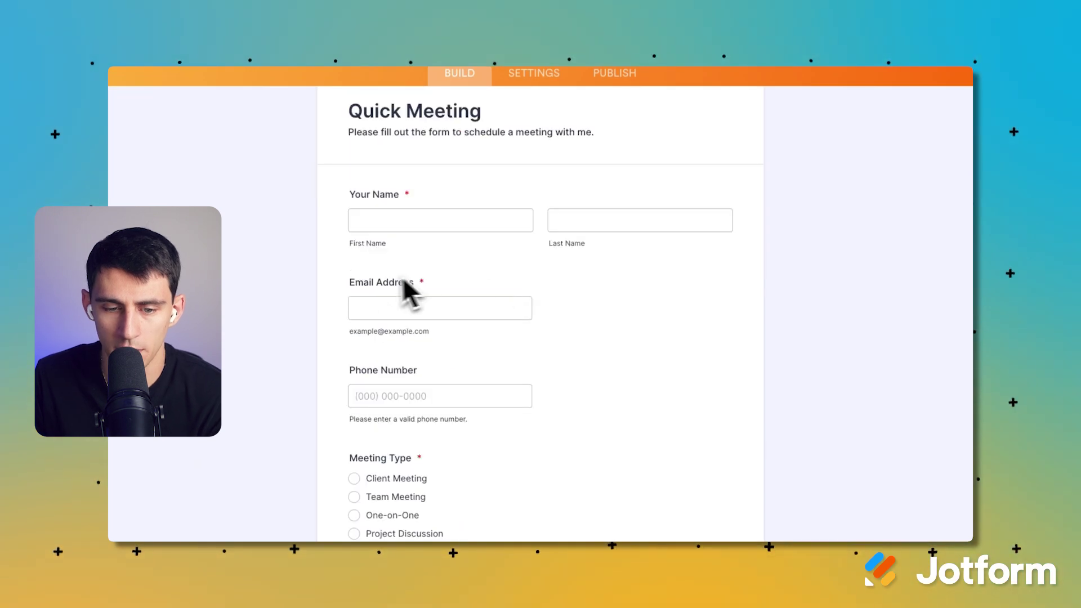
{"action": "scroll", "coordinate": [355, 444], "scroll_direction": "down", "scroll_amount": 1}
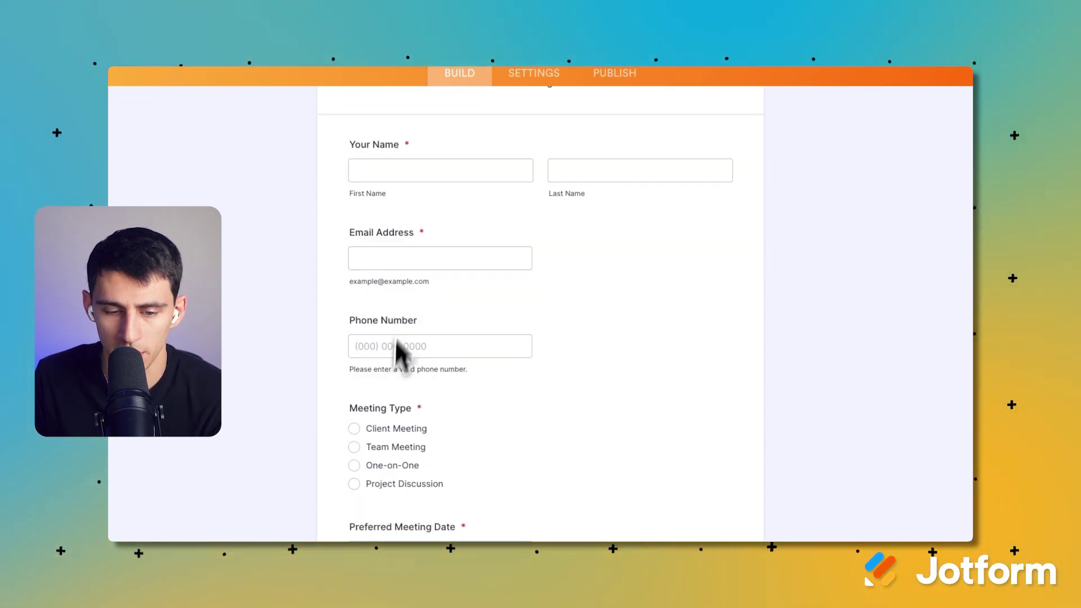
{"action": "scroll", "coordinate": [415, 442], "scroll_direction": "down", "scroll_amount": 1}
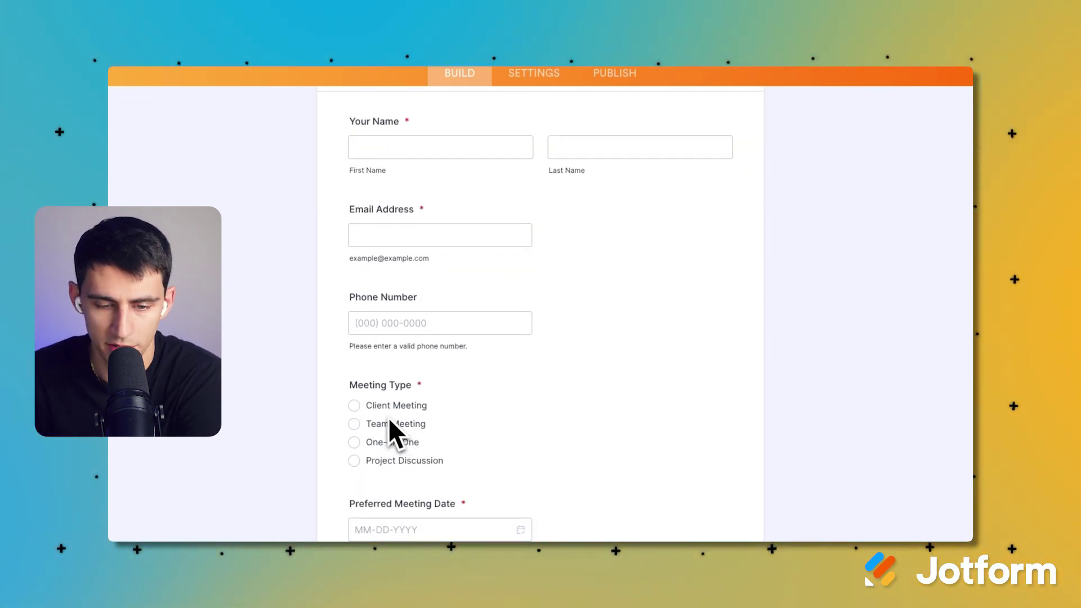
{"action": "left_click", "coordinate": [483, 307]}
{"action": "left_click", "coordinate": [760, 343]}
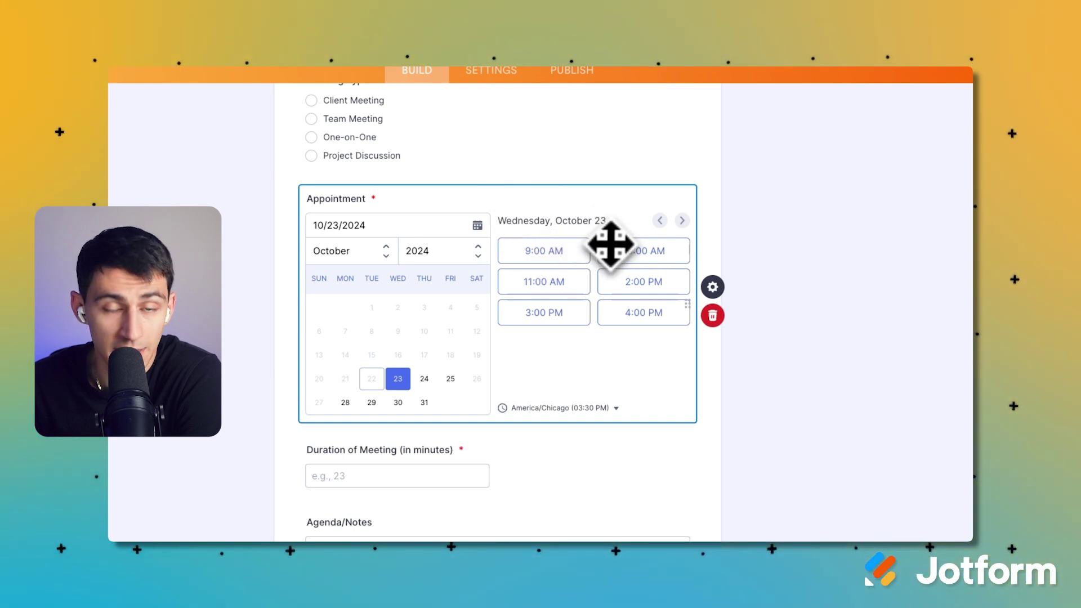
Give the Appointment field 30-minute slots on Tuesday to Thursday only, ending at 12:00.
{"action": "left_click", "coordinate": [715, 288]}
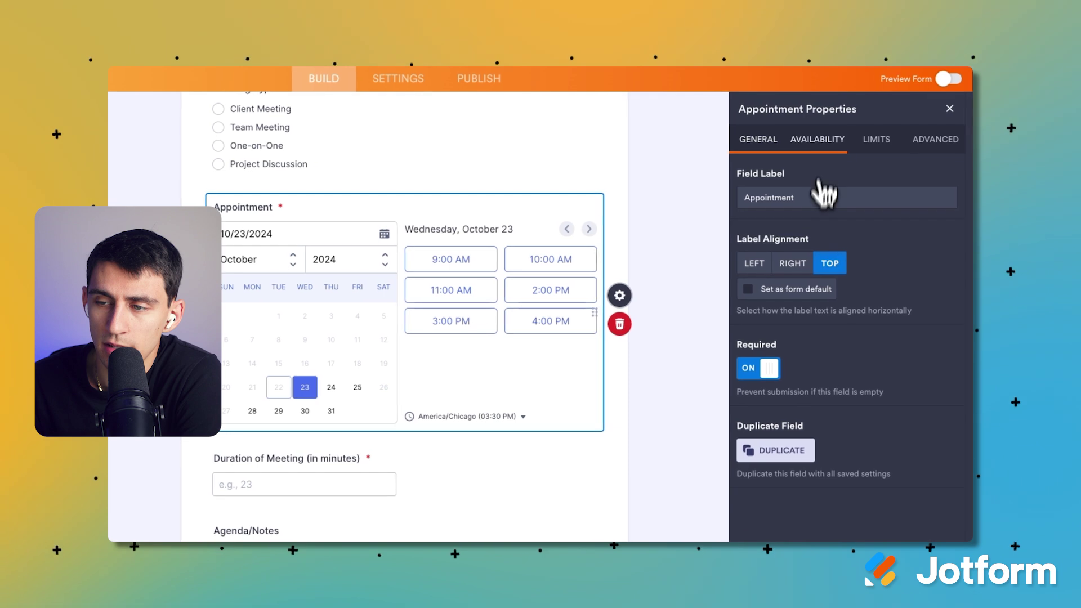
{"action": "left_click", "coordinate": [822, 141]}
{"action": "left_click", "coordinate": [776, 206]}
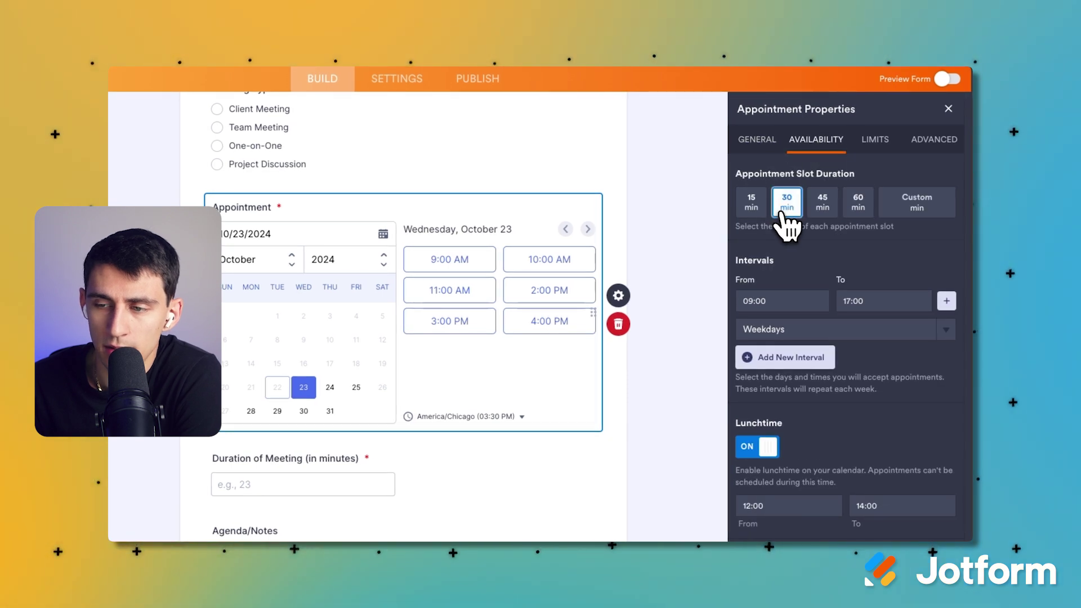
{"action": "left_click", "coordinate": [803, 333]}
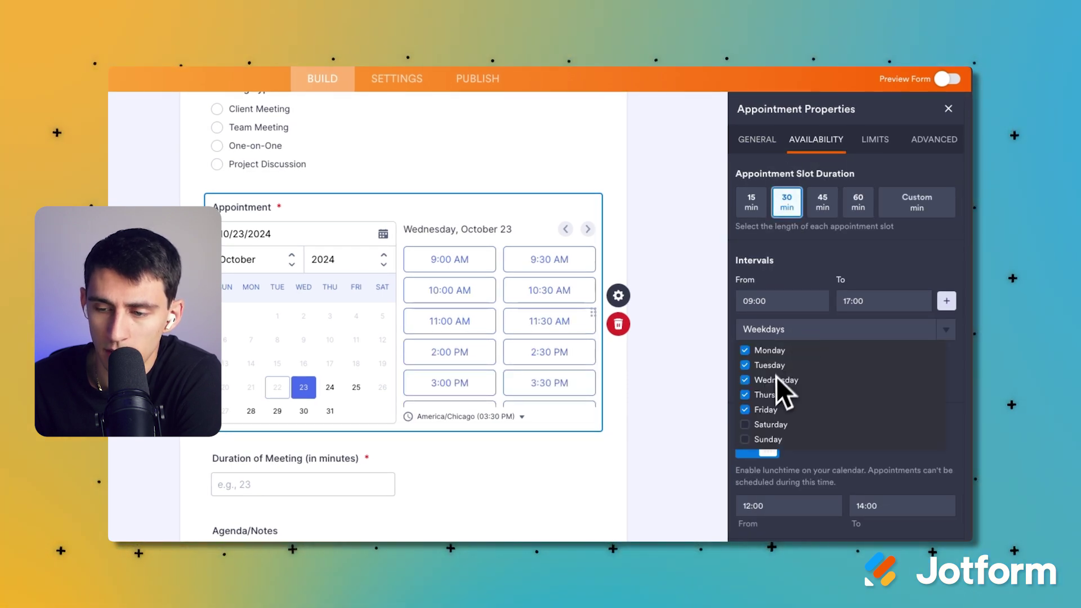
{"action": "left_click", "coordinate": [772, 355]}
{"action": "left_click", "coordinate": [758, 410]}
{"action": "left_click", "coordinate": [846, 414]}
{"action": "scroll", "coordinate": [847, 420], "scroll_direction": "down", "scroll_amount": 1}
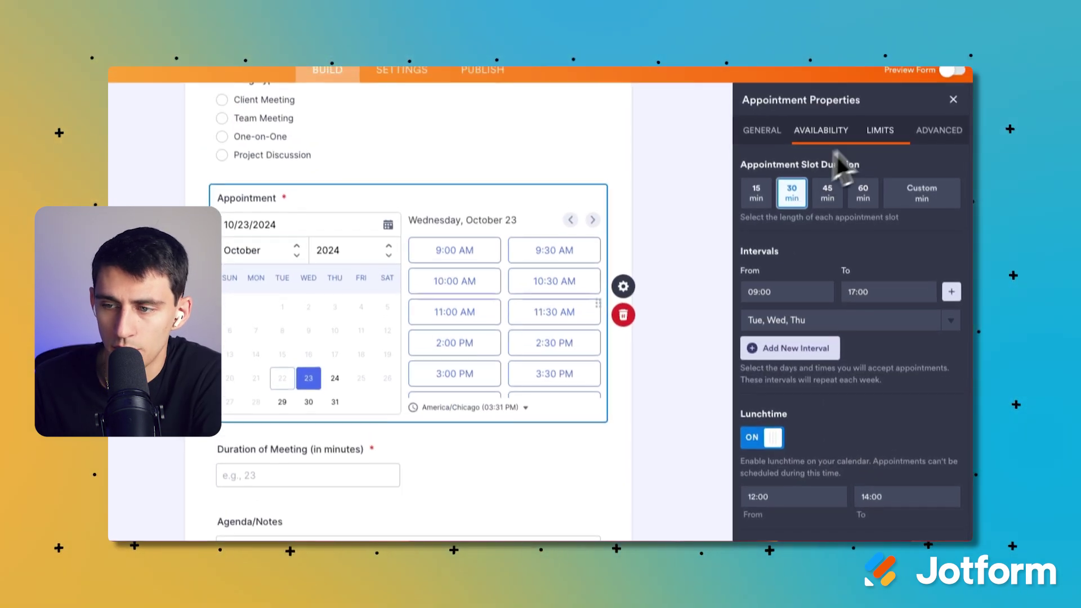
{"action": "left_click", "coordinate": [811, 309]}
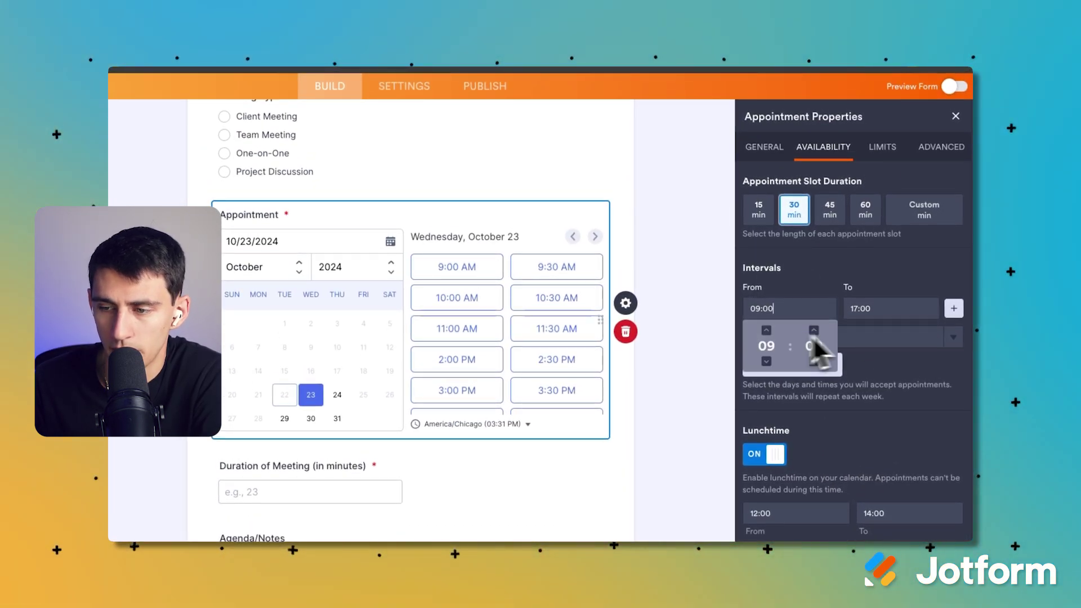
{"action": "left_click", "coordinate": [881, 310]}
{"action": "left_click", "coordinate": [869, 361]}
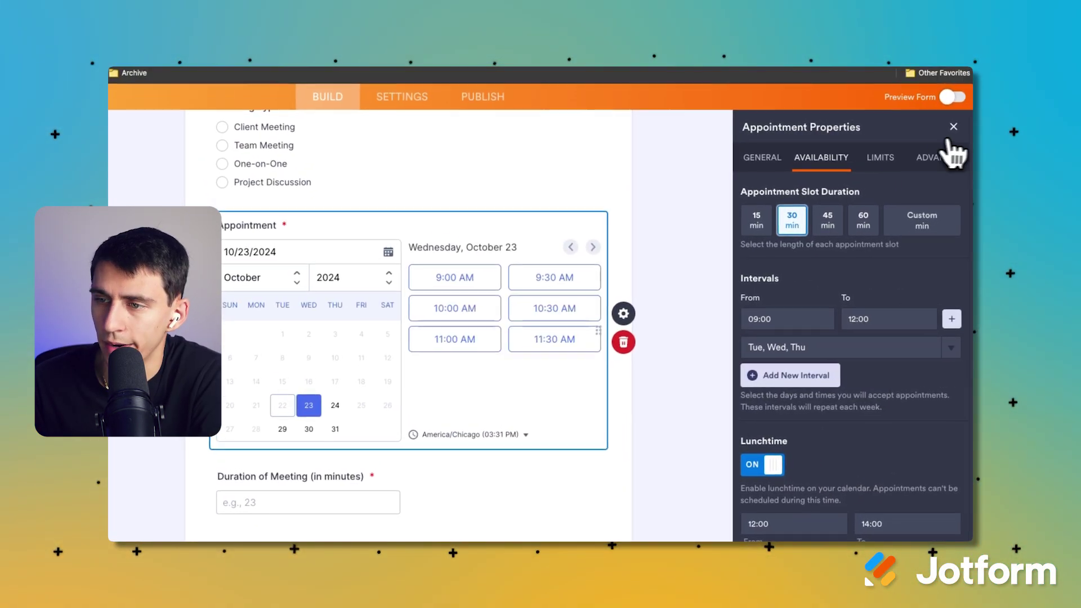
Set the appointment type to one-on-one and keep the America/Chicago time zone.
{"action": "left_click", "coordinate": [941, 151]}
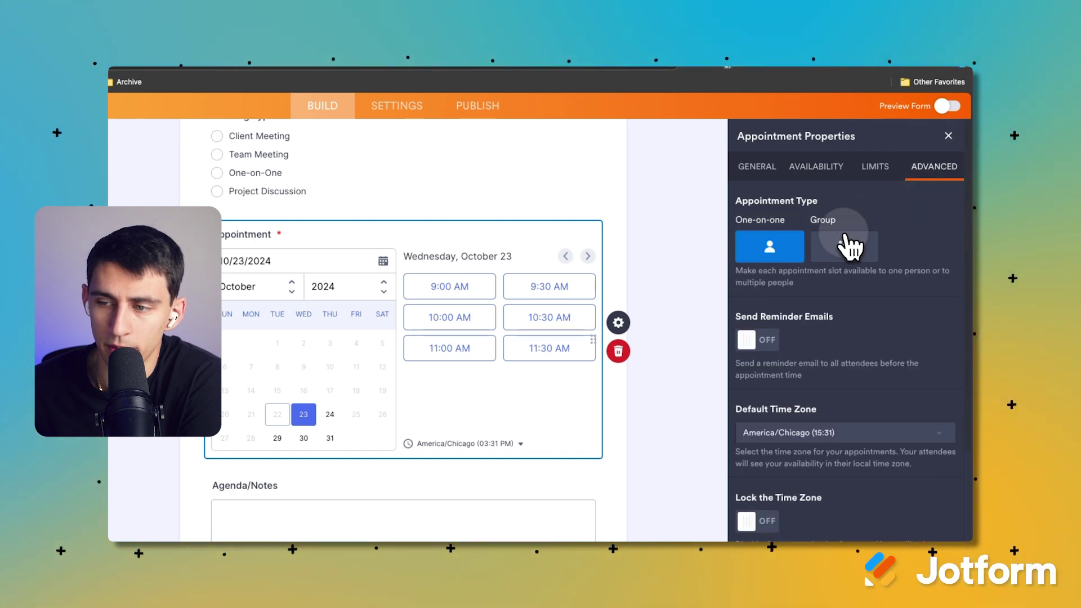
{"action": "left_click", "coordinate": [848, 246]}
{"action": "left_click", "coordinate": [774, 247]}
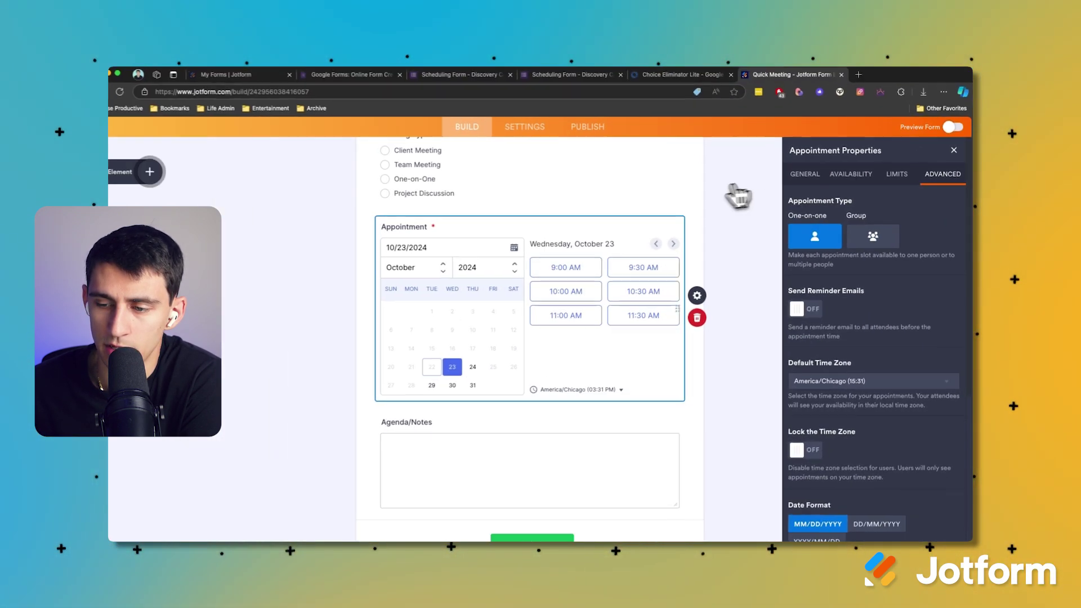
{"action": "scroll", "coordinate": [884, 378], "scroll_direction": "down", "scroll_amount": 1}
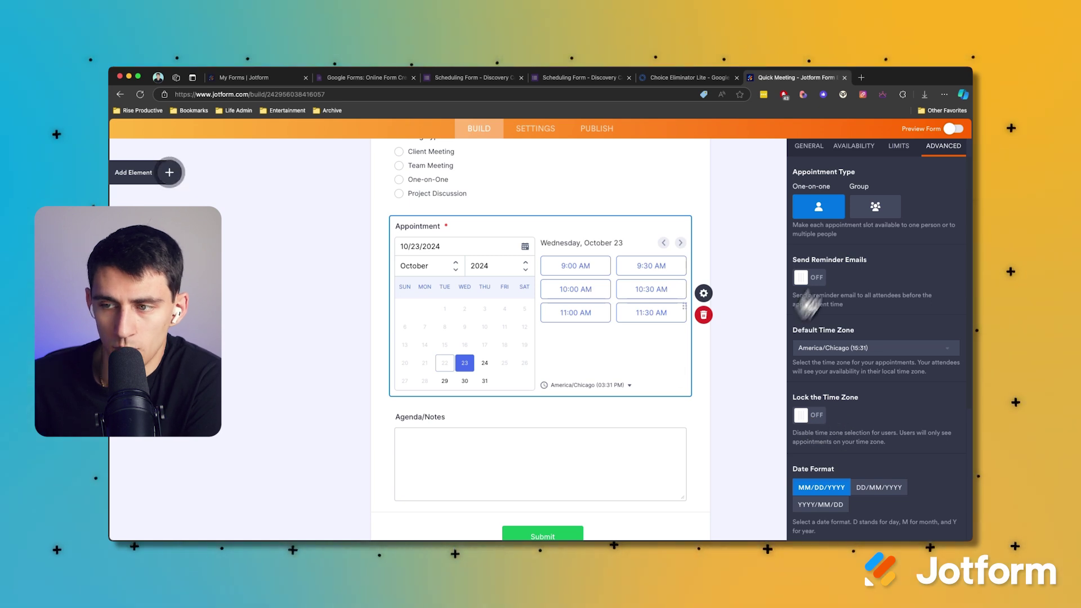
{"action": "left_click", "coordinate": [577, 385]}
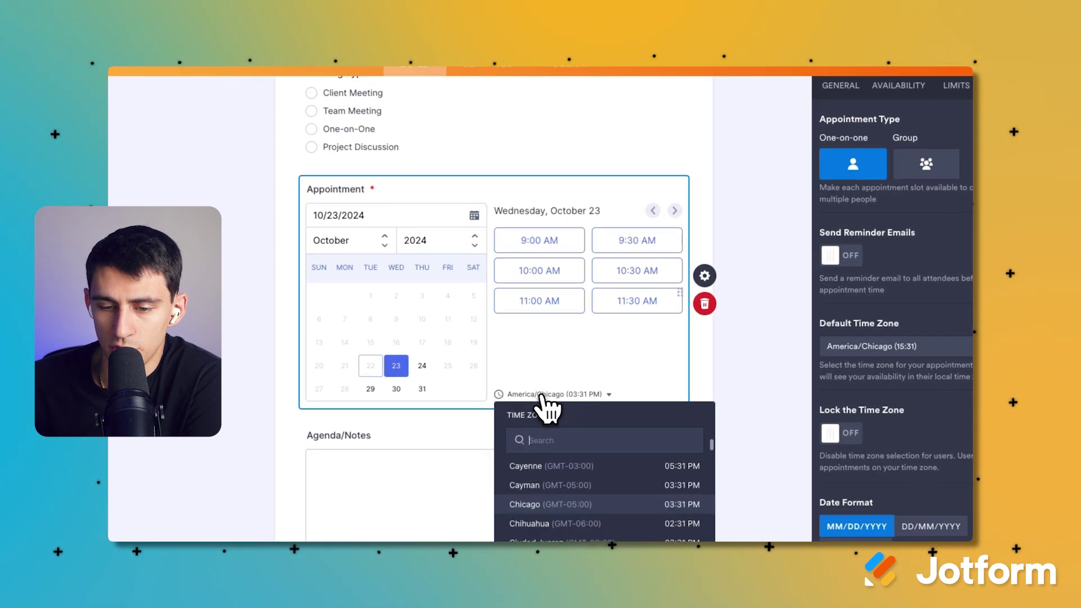
{"action": "left_click", "coordinate": [611, 392]}
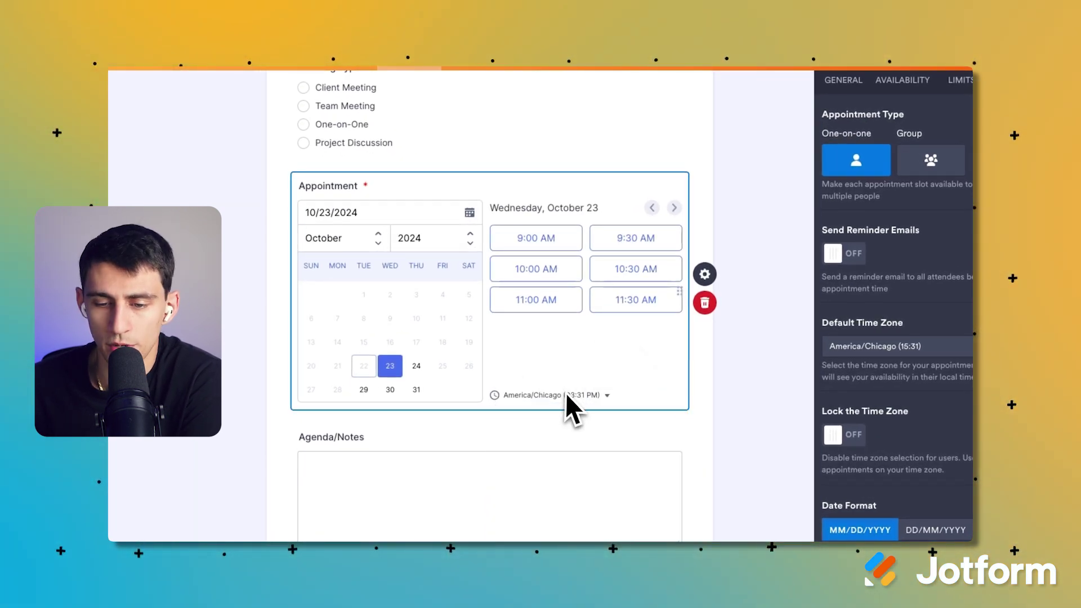
{"action": "scroll", "coordinate": [566, 394], "scroll_direction": "down", "scroll_amount": 3}
{"action": "scroll", "coordinate": [633, 449], "scroll_direction": "up", "scroll_amount": 5}
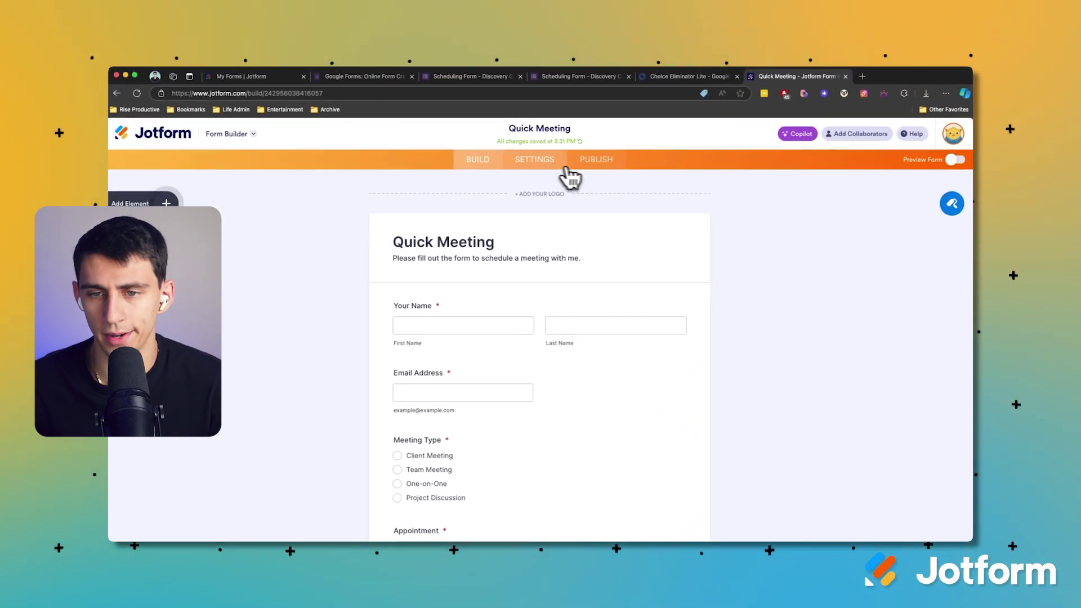
Publish the form, open it live, and pick the 11:30 AM slot on Thursday, October 24.
{"action": "left_click", "coordinate": [591, 160]}
{"action": "left_click", "coordinate": [563, 280]}
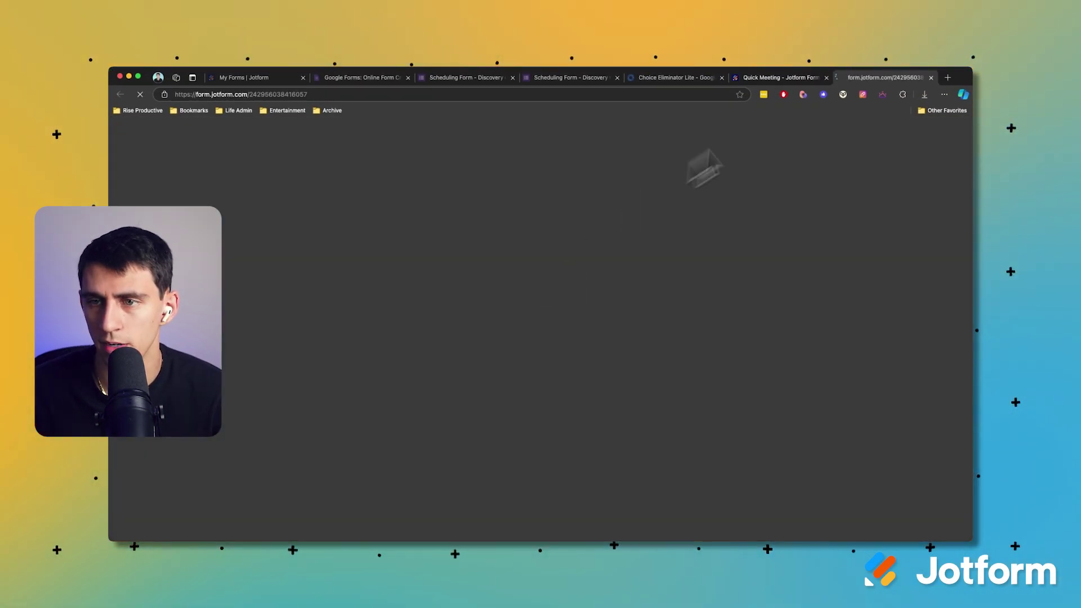
{"action": "scroll", "coordinate": [535, 338], "scroll_direction": "down", "scroll_amount": 6}
{"action": "left_click", "coordinate": [580, 245]}
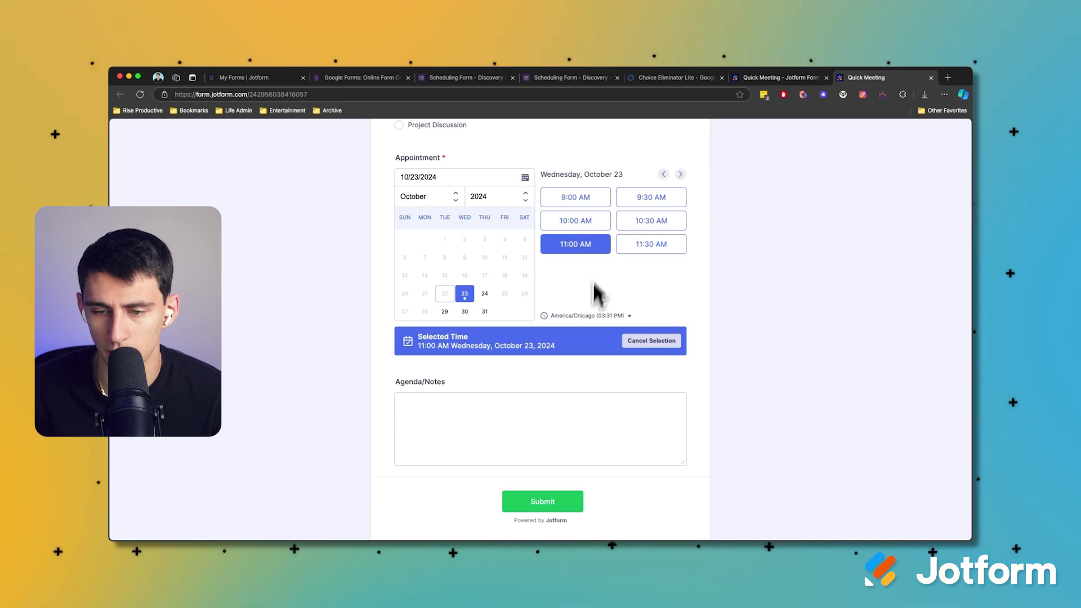
{"action": "left_click", "coordinate": [484, 295]}
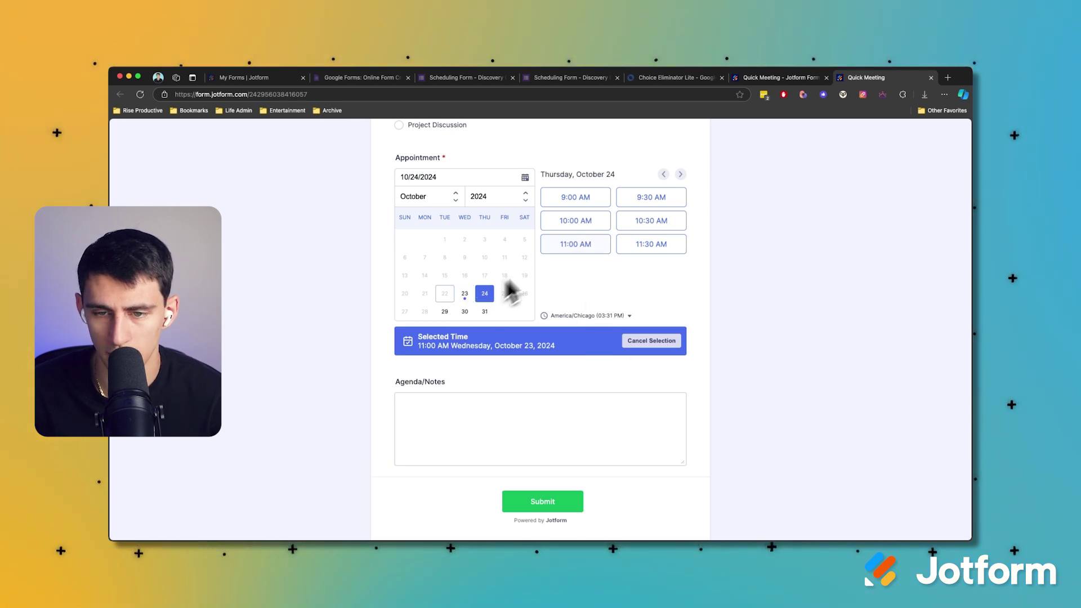
{"action": "left_click", "coordinate": [623, 244]}
{"action": "scroll", "coordinate": [586, 338], "scroll_direction": "up", "scroll_amount": 5}
{"action": "left_click", "coordinate": [458, 213]}
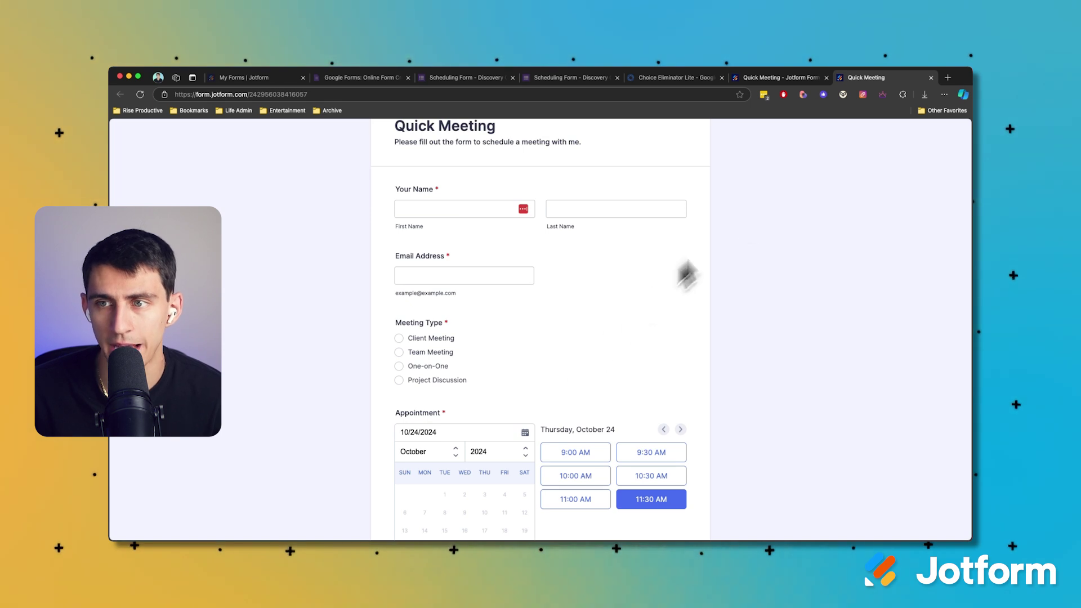
Back in the form builder, go to the form's Settings > Integrations page.
{"action": "left_click", "coordinate": [771, 78]}
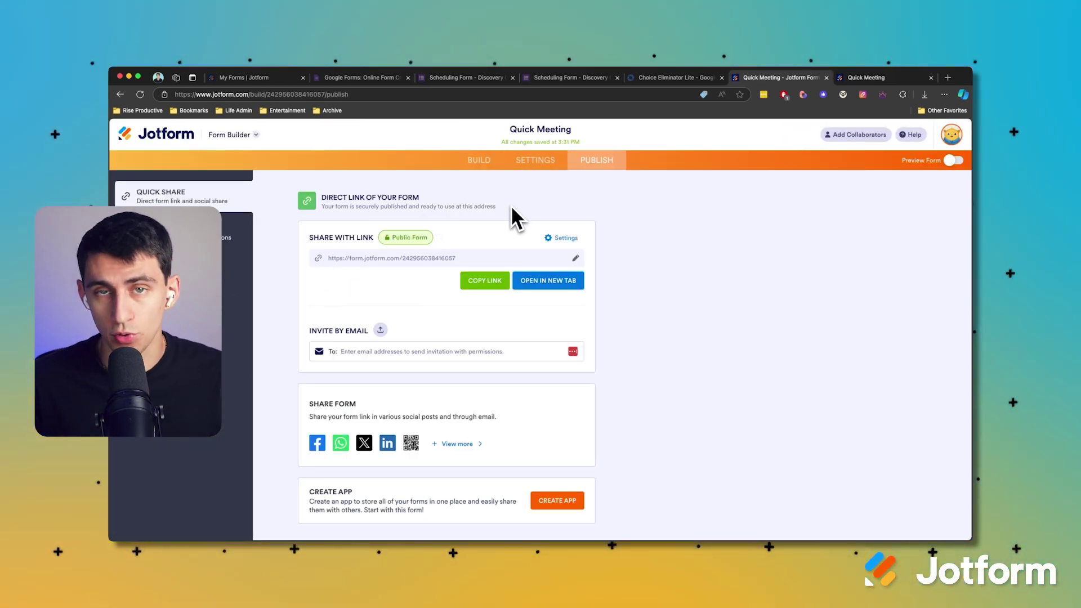
{"action": "left_click", "coordinate": [540, 160]}
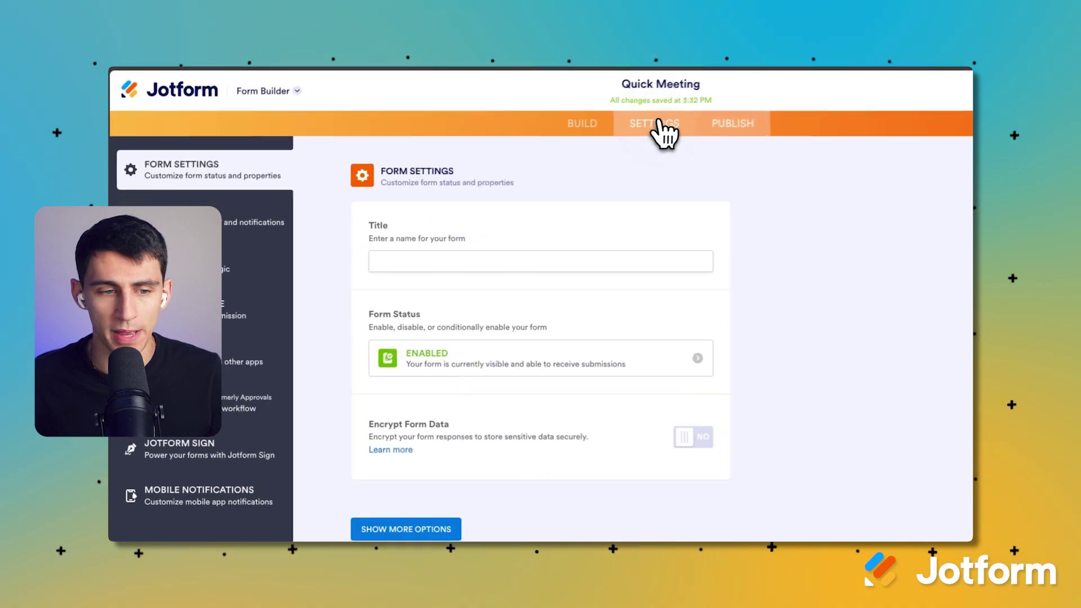
{"action": "left_click", "coordinate": [244, 362]}
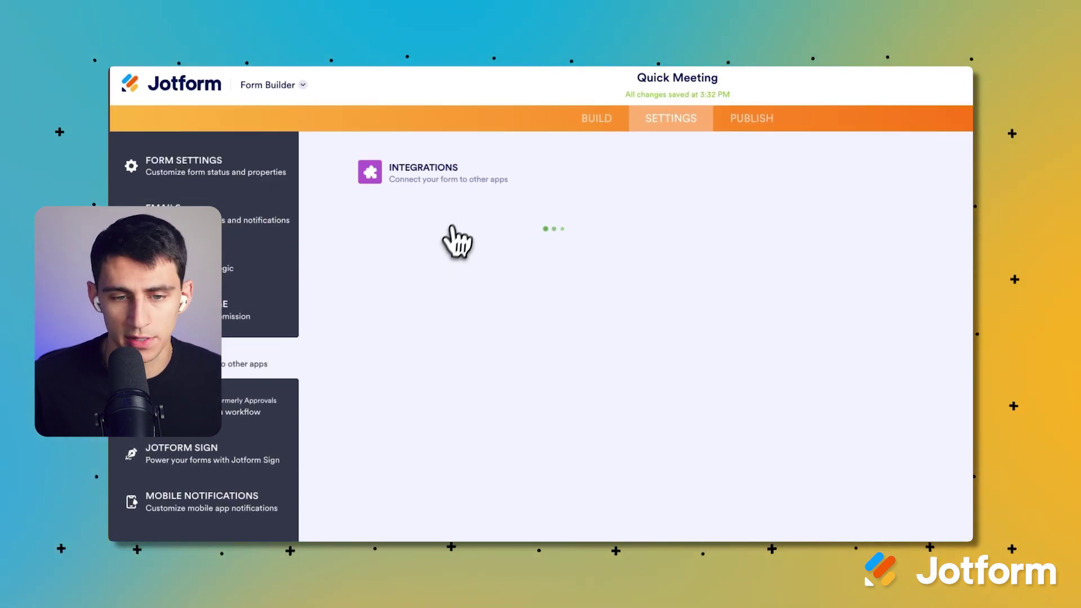
Add a Google Calendar action creating Google Meet events on the Meetings calendar.
{"action": "left_click", "coordinate": [671, 213]}
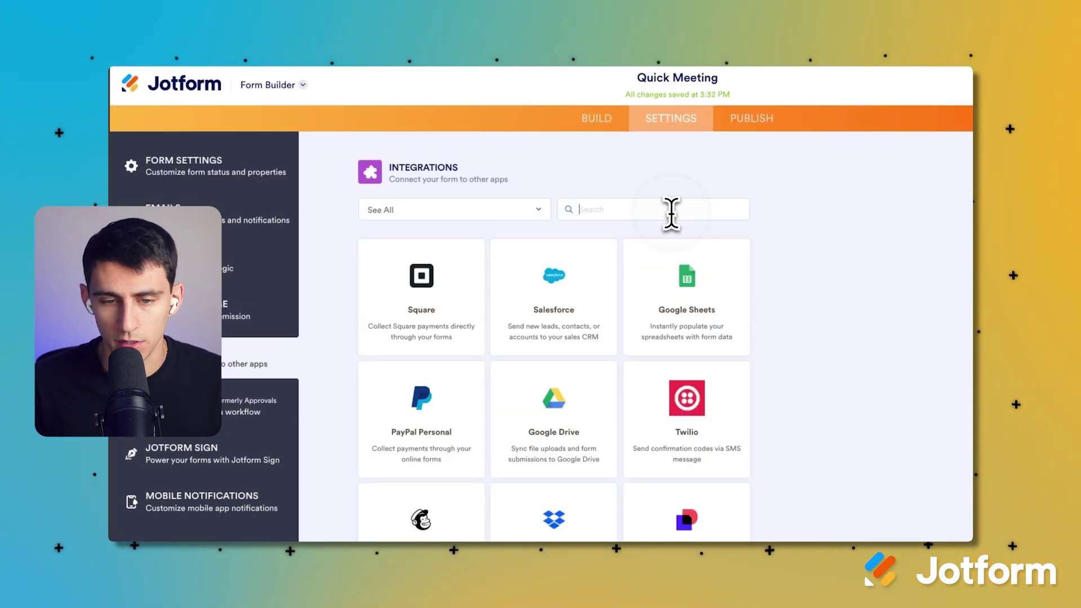
{"action": "type", "text": "calendar"}
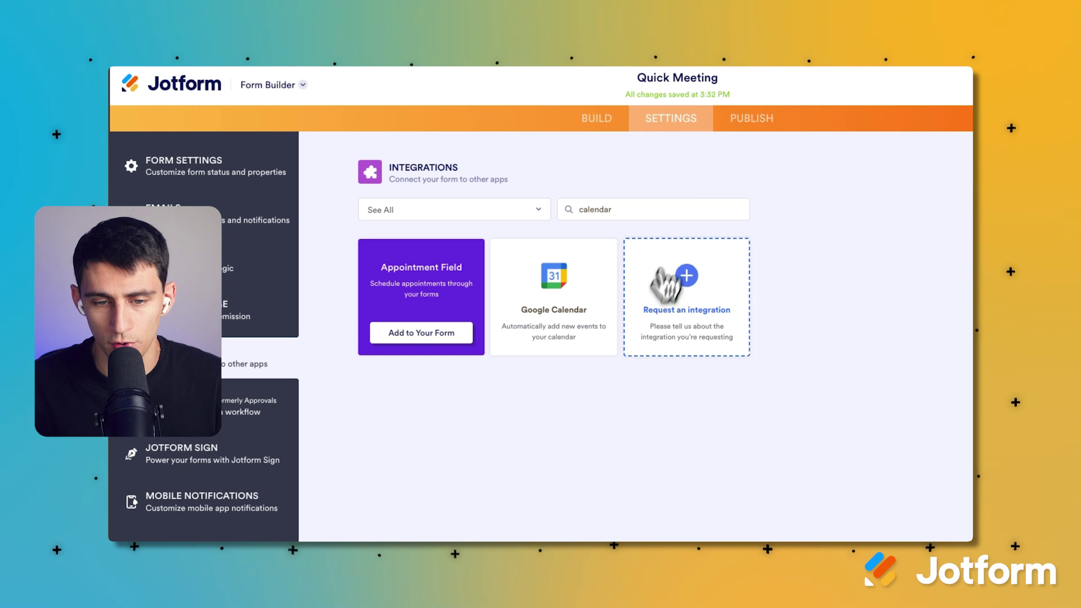
{"action": "left_click", "coordinate": [586, 337]}
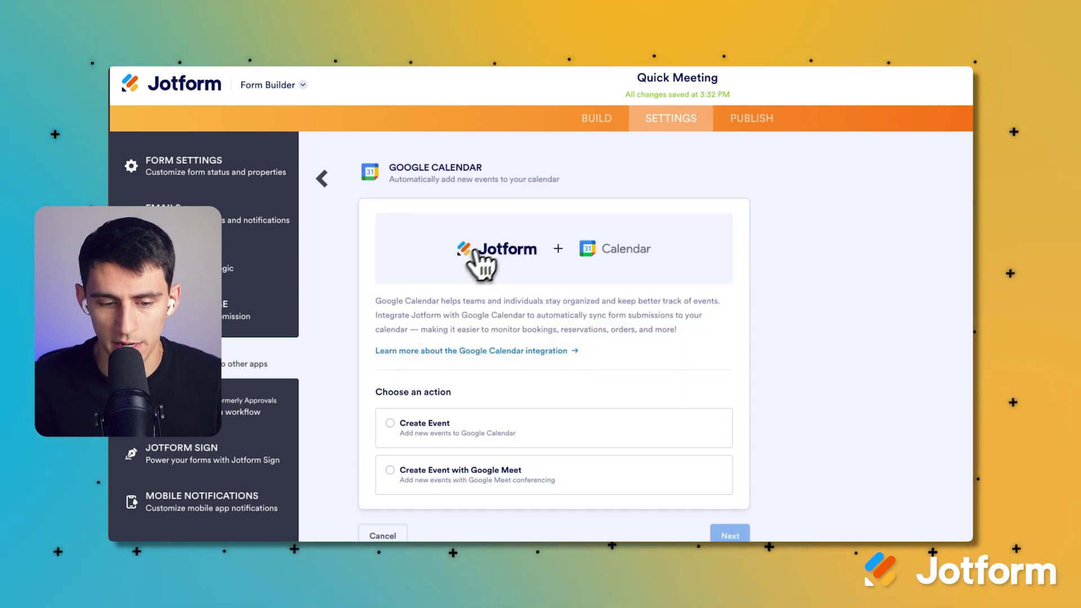
{"action": "left_click", "coordinate": [437, 471]}
{"action": "left_click", "coordinate": [736, 535]}
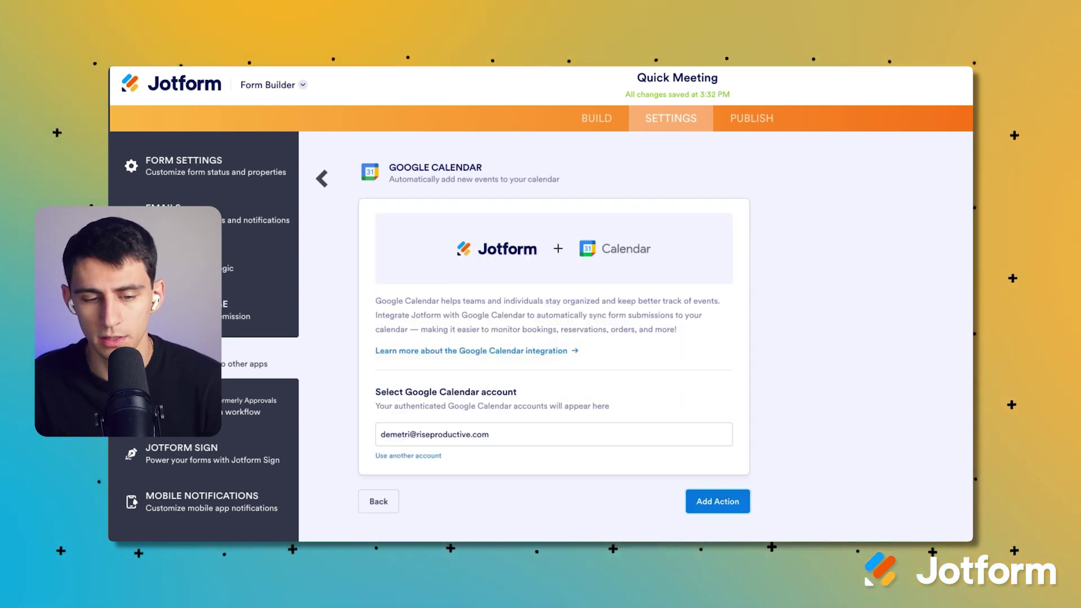
{"action": "left_click", "coordinate": [716, 503]}
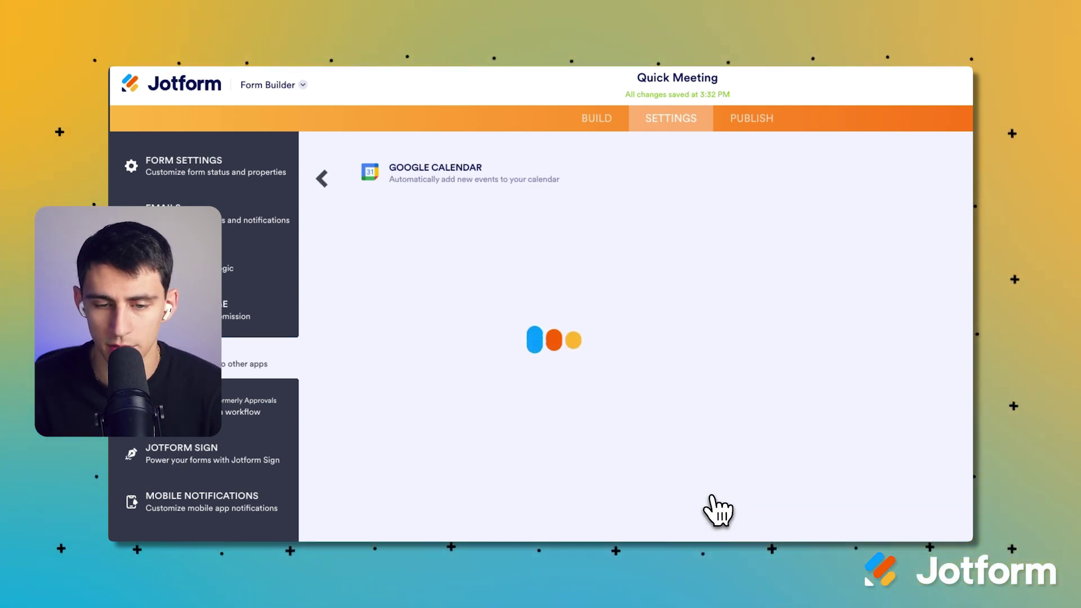
{"action": "left_click", "coordinate": [489, 263]}
{"action": "type", "text": "meetin"}
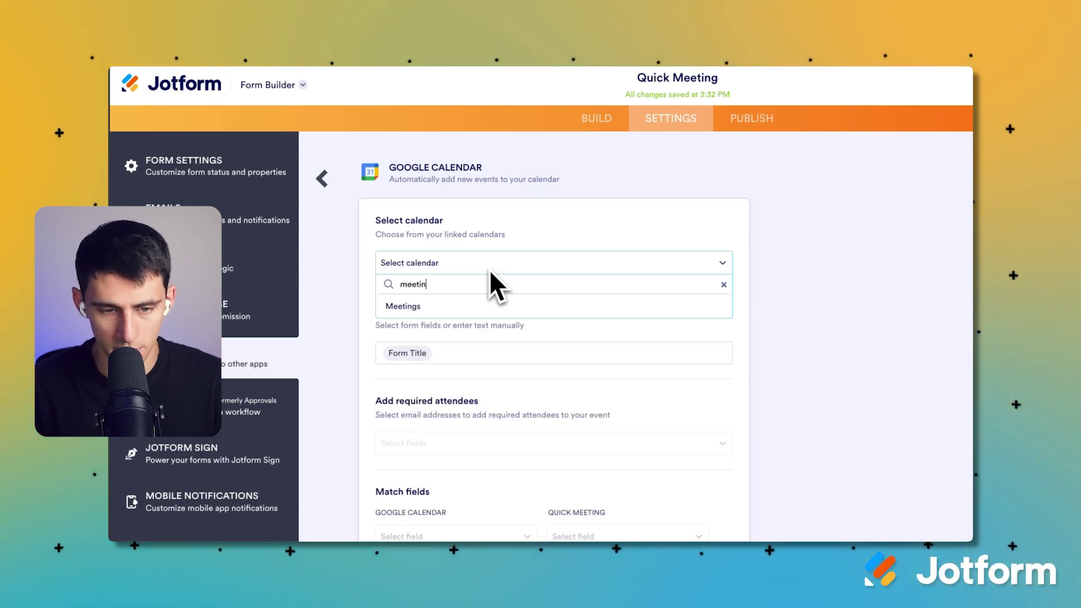
{"action": "left_click", "coordinate": [497, 306]}
Title the event with the Your Name field and invite Email Address as a required attendee.
{"action": "left_click", "coordinate": [467, 351]}
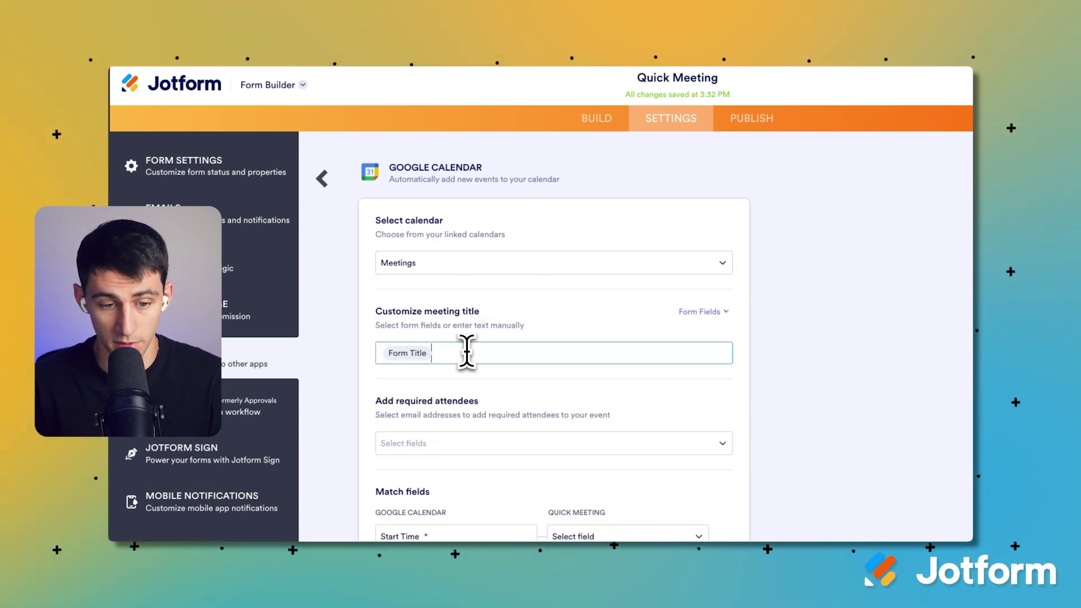
{"action": "key", "text": "BackSpace"}
{"action": "key", "text": "BackSpace"}
{"action": "key", "text": "BackSpace"}
{"action": "type", "text": "Quick Meeting with"}
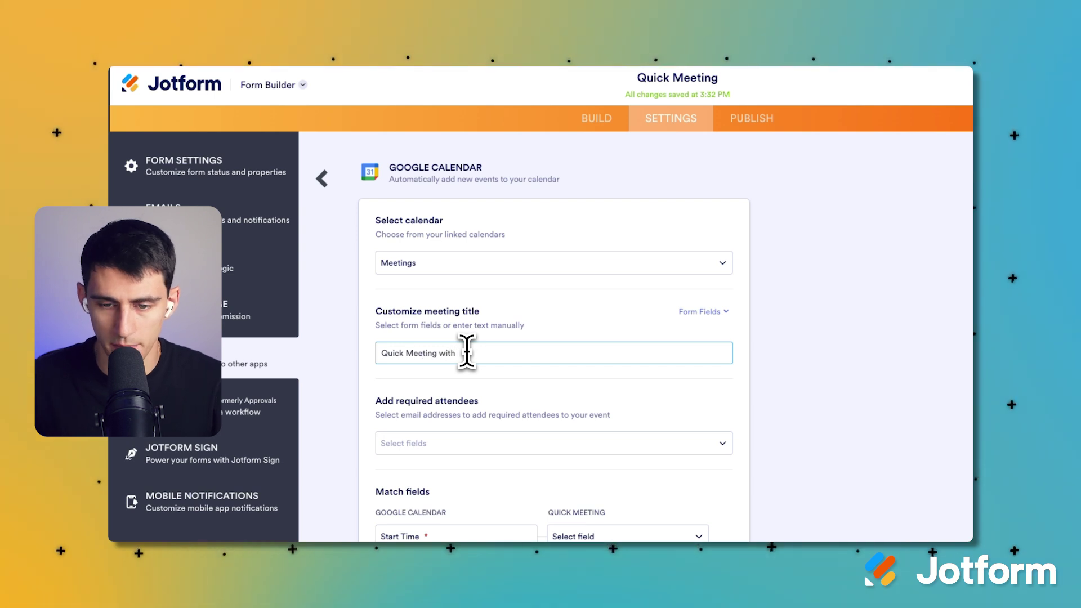
{"action": "left_click", "coordinate": [698, 312]}
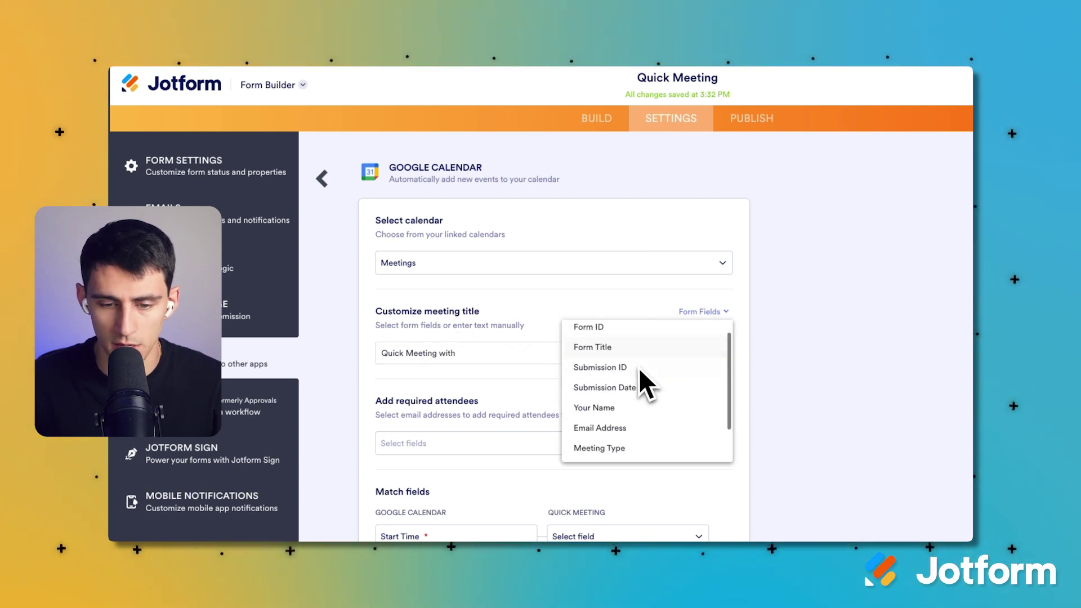
{"action": "scroll", "coordinate": [602, 417], "scroll_direction": "down", "scroll_amount": 1}
{"action": "left_click", "coordinate": [614, 378]}
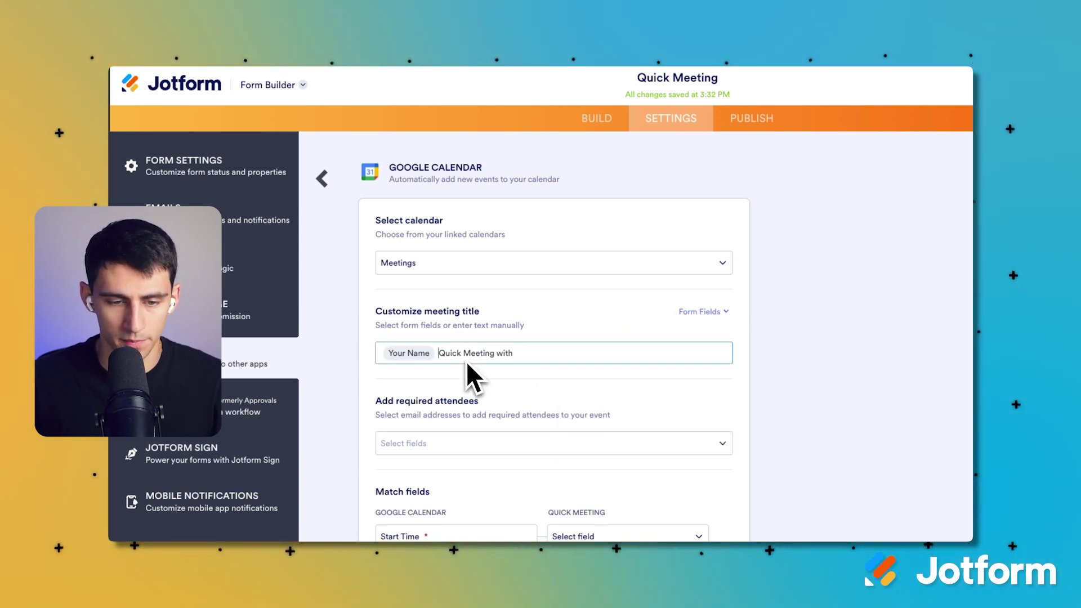
{"action": "left_click", "coordinate": [507, 443]}
{"action": "left_click", "coordinate": [500, 471]}
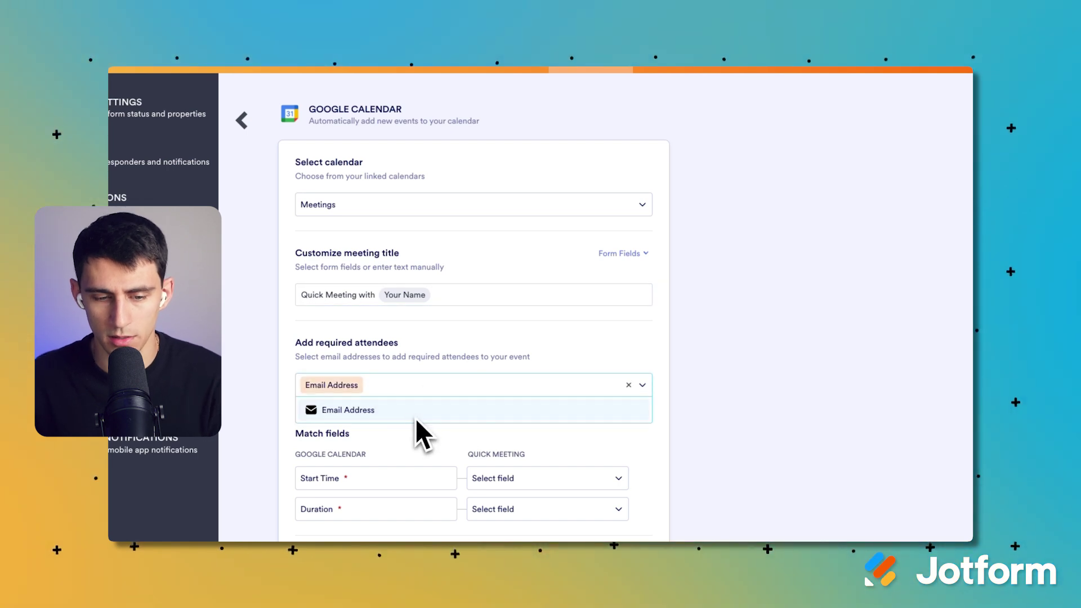
{"action": "left_click", "coordinate": [373, 358]}
Map Start Time to the Appointment field and Duration to Appointment - Duration.
{"action": "scroll", "coordinate": [383, 394], "scroll_direction": "down", "scroll_amount": 2}
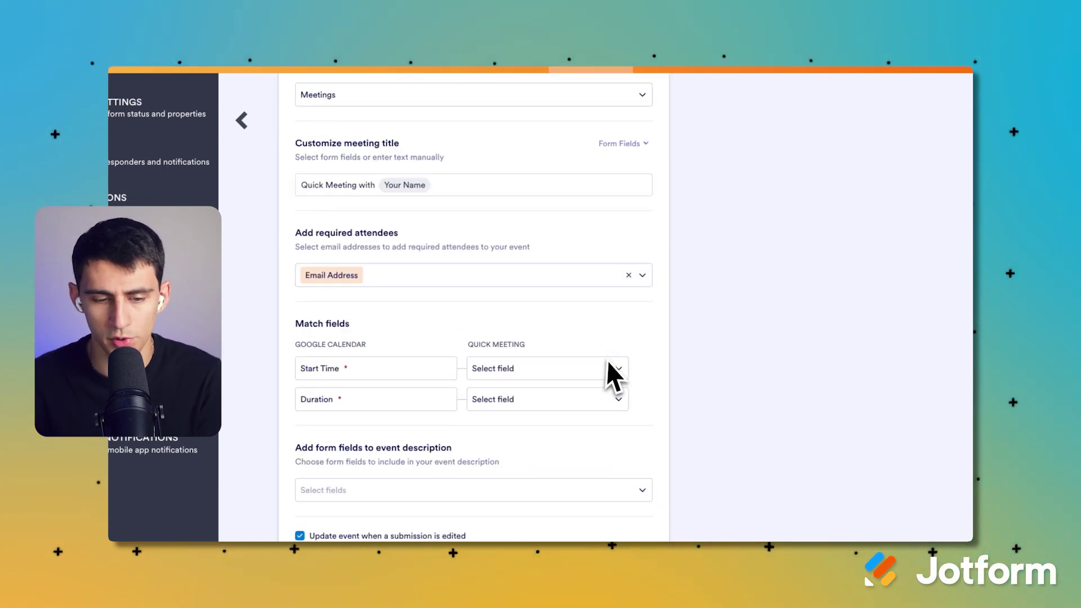
{"action": "left_click", "coordinate": [560, 366]}
{"action": "left_click", "coordinate": [516, 413]}
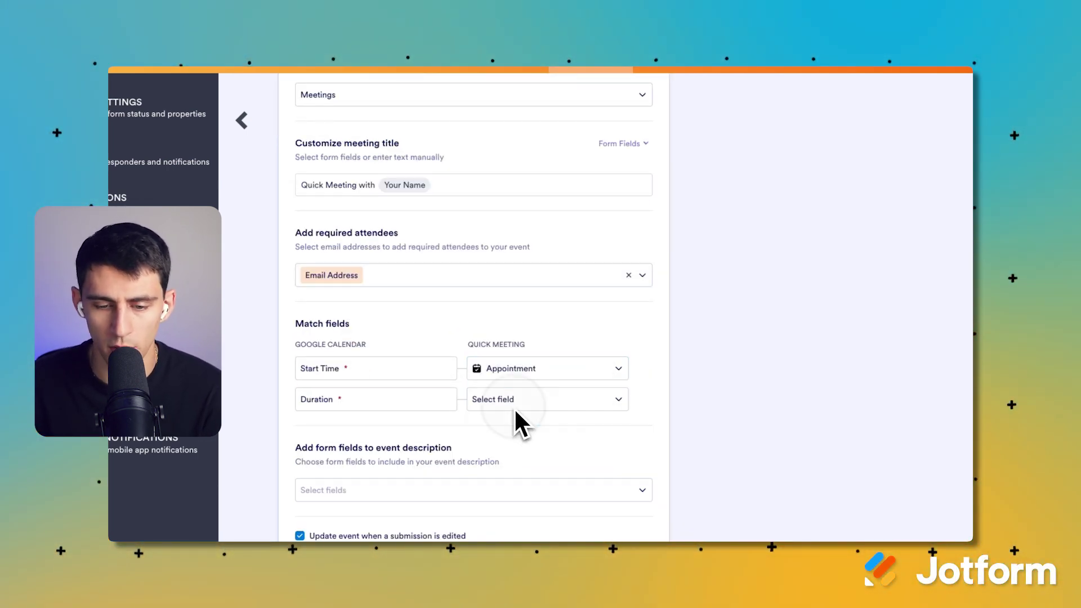
{"action": "left_click", "coordinate": [516, 410]}
{"action": "scroll", "coordinate": [544, 383], "scroll_direction": "down", "scroll_amount": 1}
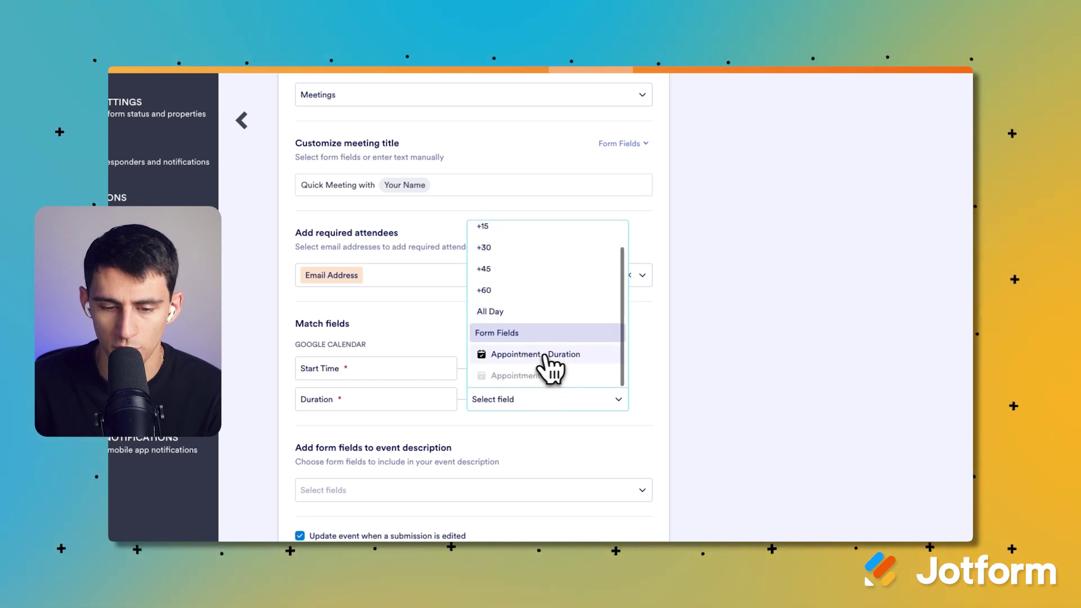
{"action": "left_click", "coordinate": [545, 356]}
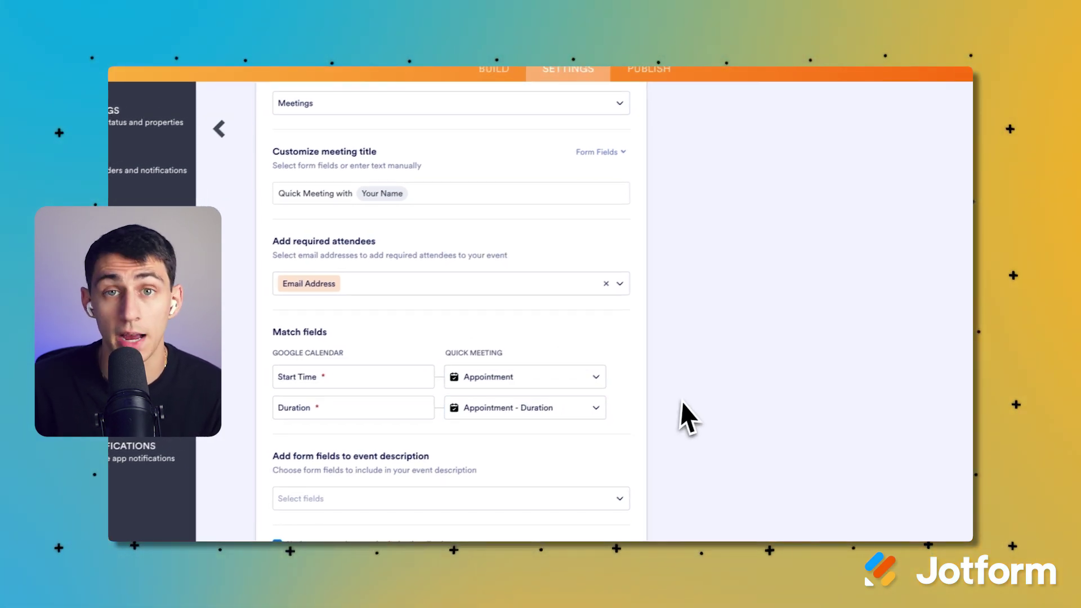
Fill the event description with the Meeting Type and Agenda/Notes fields.
{"action": "scroll", "coordinate": [673, 422], "scroll_direction": "down", "scroll_amount": 2}
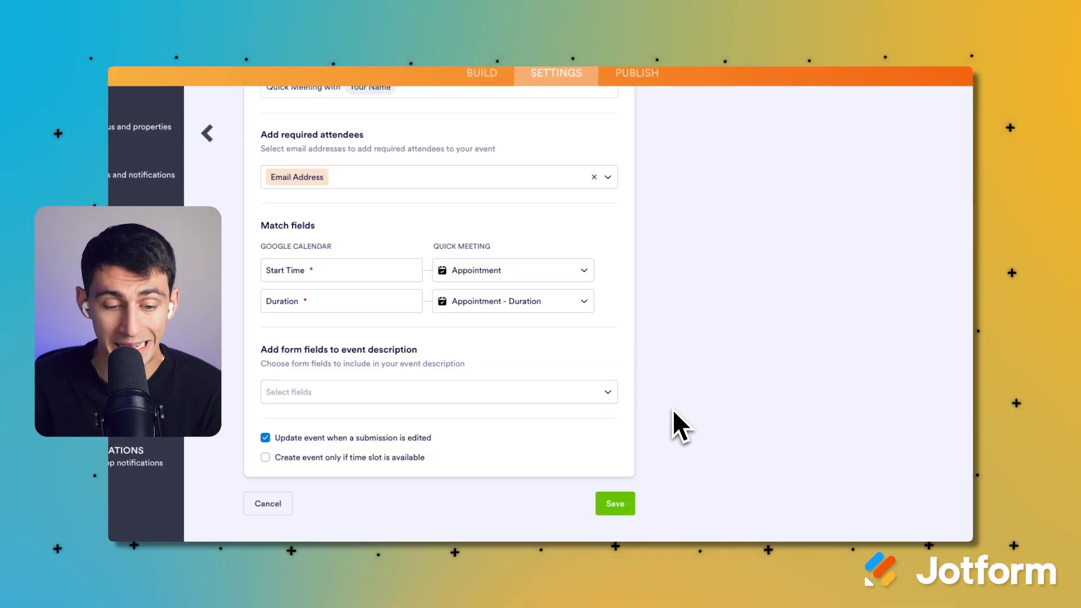
{"action": "left_click", "coordinate": [354, 394]}
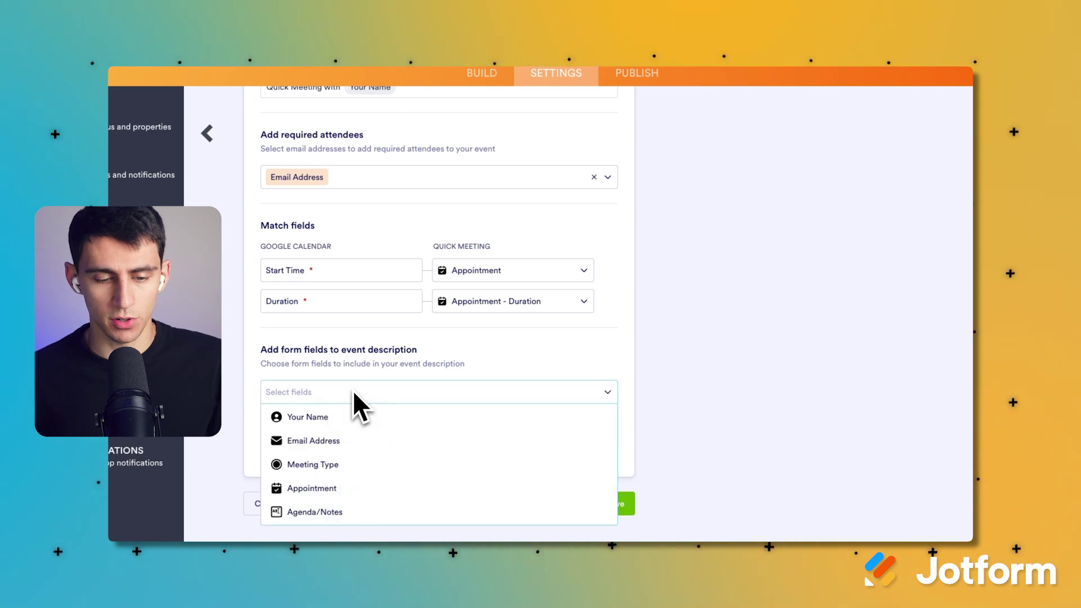
{"action": "left_click", "coordinate": [354, 416]}
{"action": "left_click", "coordinate": [345, 441]}
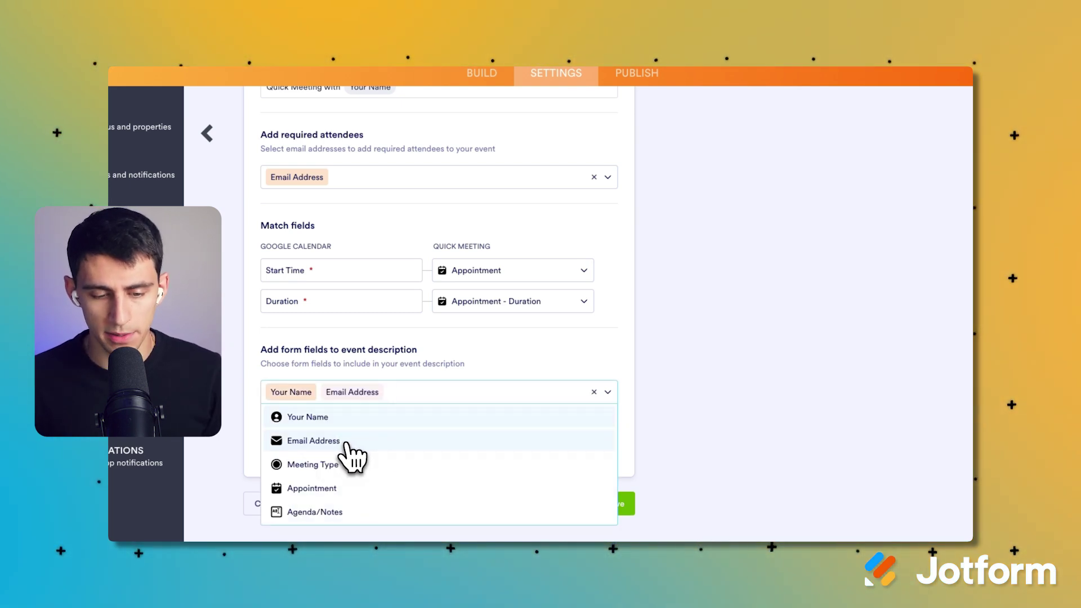
{"action": "left_click", "coordinate": [336, 441]}
{"action": "left_click", "coordinate": [330, 426]}
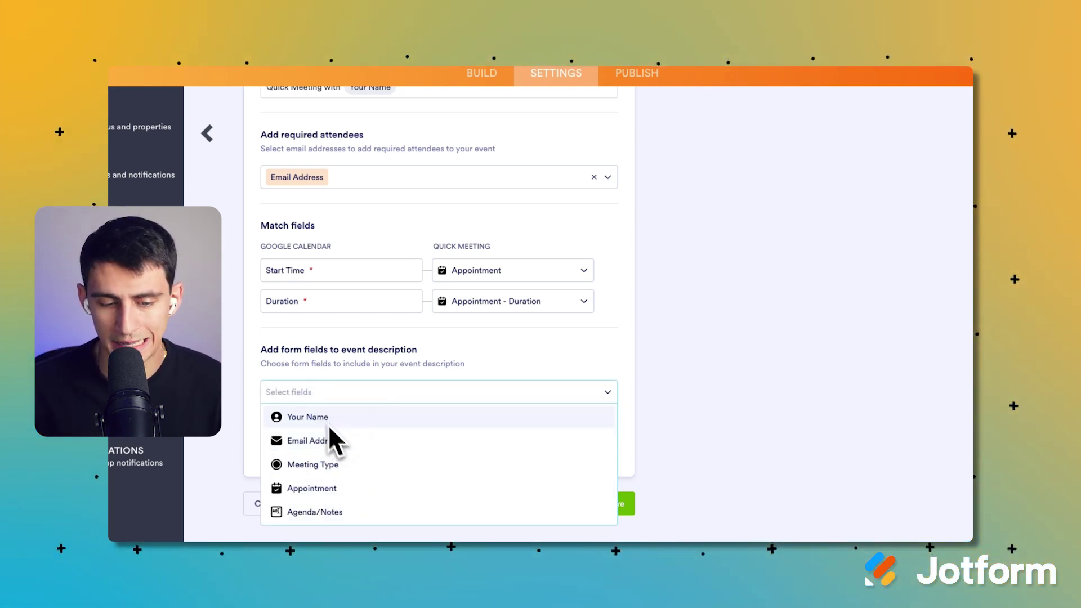
{"action": "left_click", "coordinate": [365, 465]}
{"action": "left_click", "coordinate": [369, 511]}
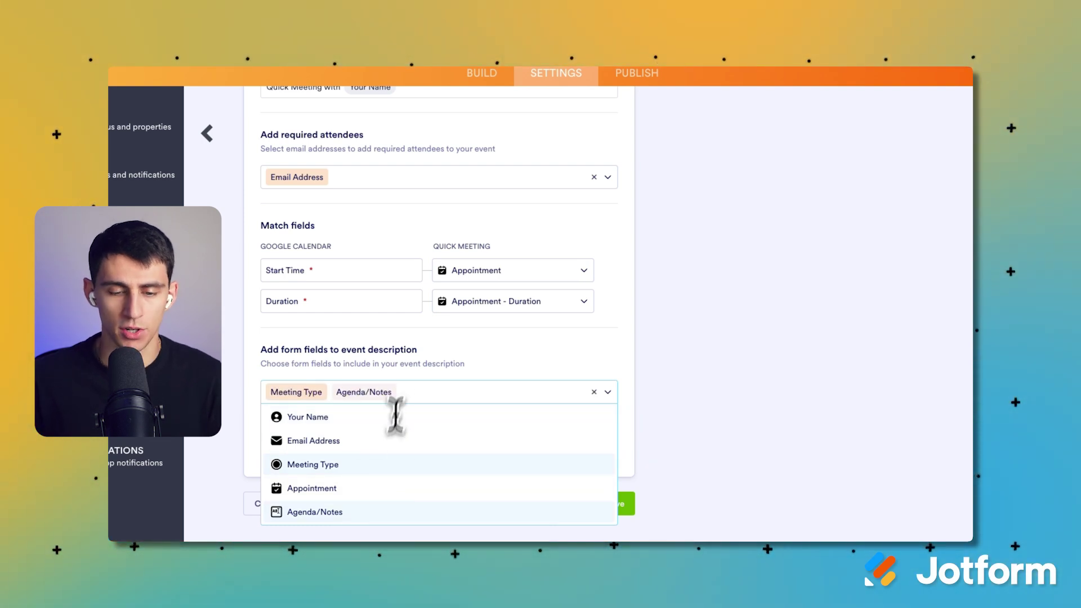
{"action": "left_click", "coordinate": [405, 354]}
Save the Google Calendar action and enter the booker's email address on the live form.
{"action": "left_click", "coordinate": [613, 504]}
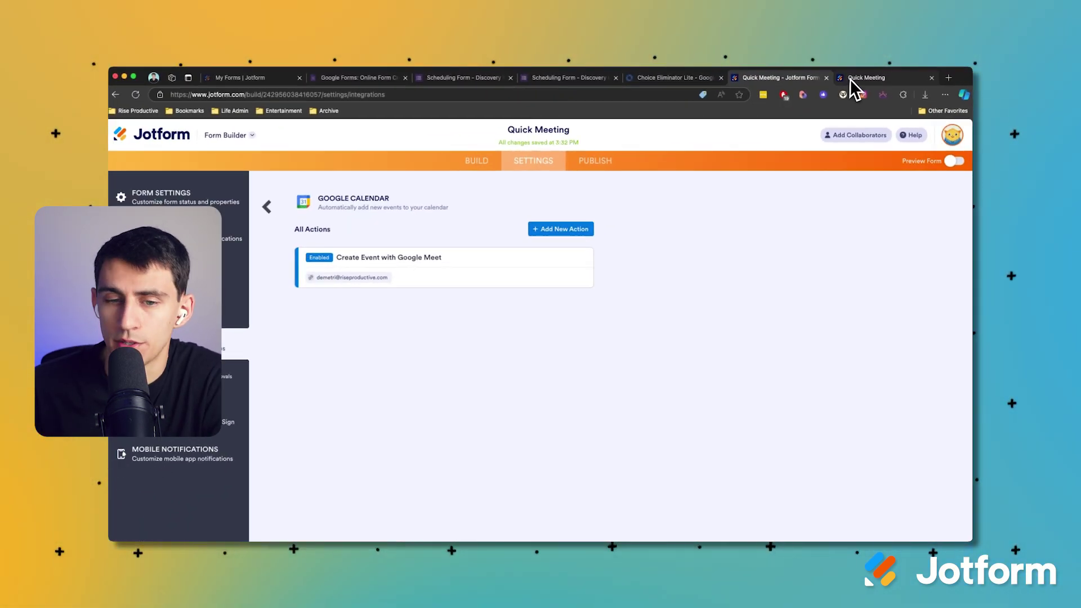
{"action": "left_click", "coordinate": [852, 80]}
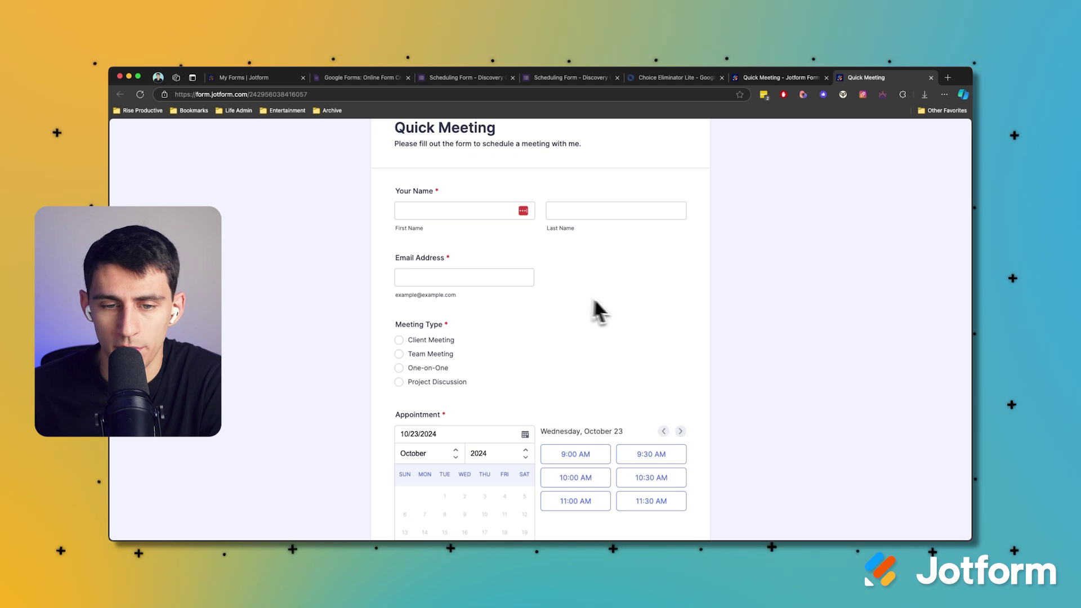
{"action": "left_click", "coordinate": [480, 293]}
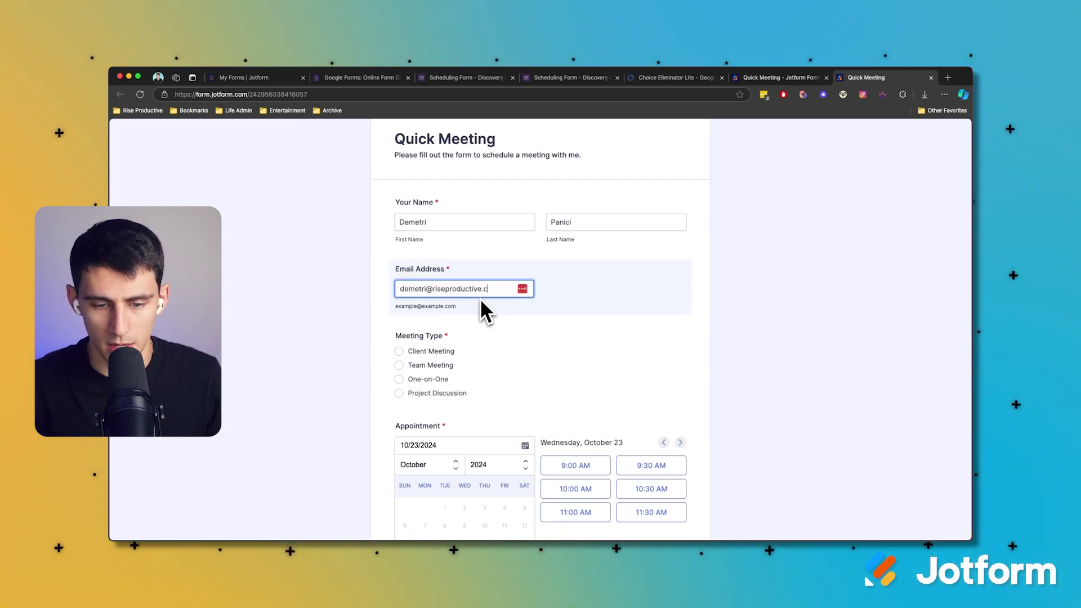
Choose One-on-One, book 10:30 AM on October 30, and write agenda notes about the past 2 weeks.
{"action": "left_click", "coordinate": [428, 379]}
{"action": "left_click", "coordinate": [485, 562]}
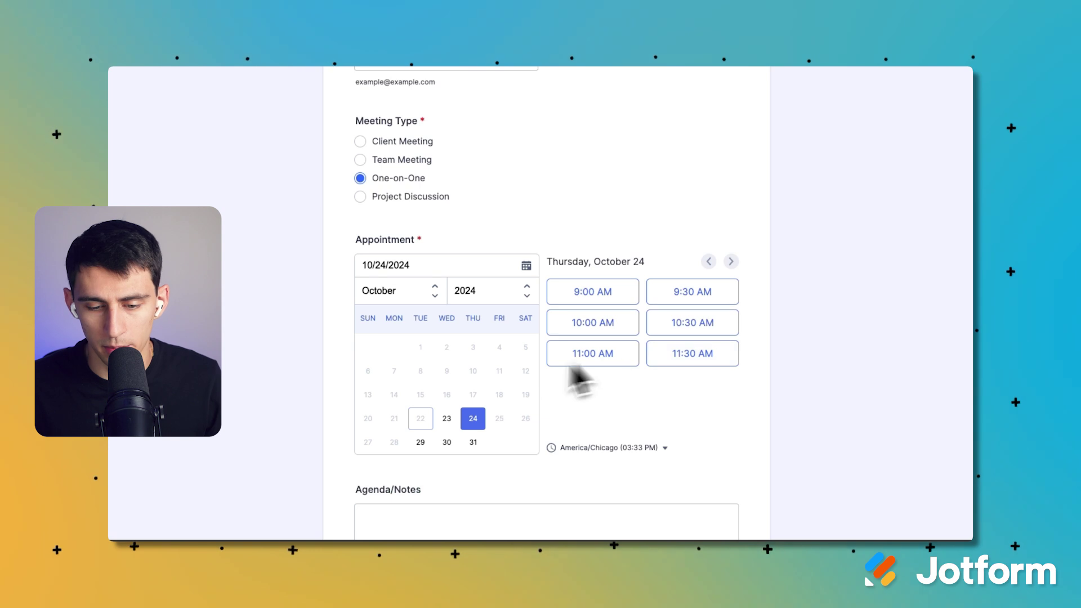
{"action": "left_click", "coordinate": [446, 442]}
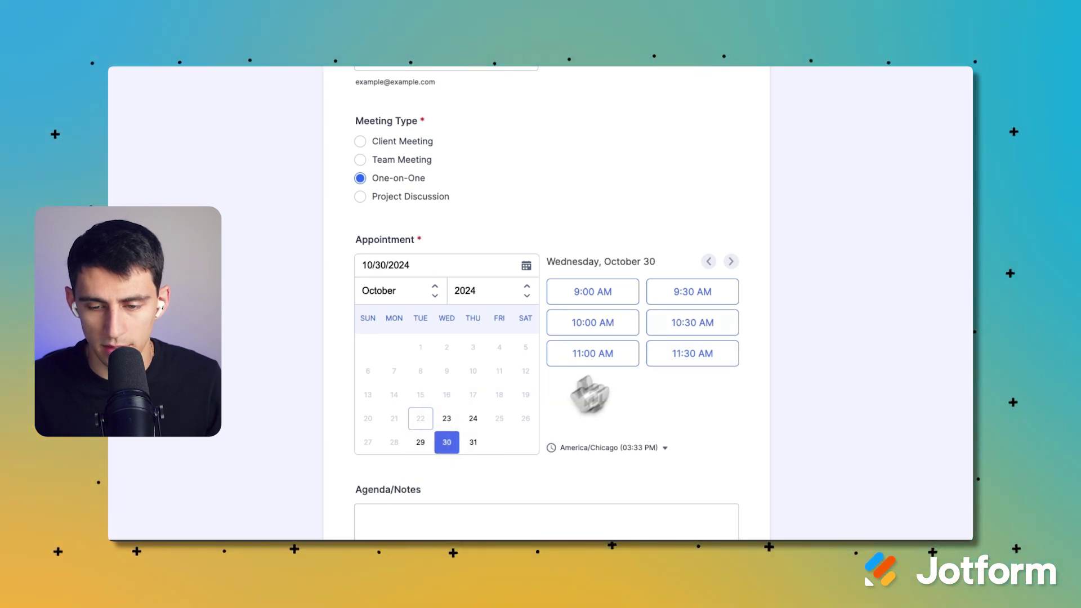
{"action": "left_click", "coordinate": [675, 332]}
{"action": "scroll", "coordinate": [511, 338], "scroll_direction": "down", "scroll_amount": 3}
{"action": "left_click", "coordinate": [439, 417]}
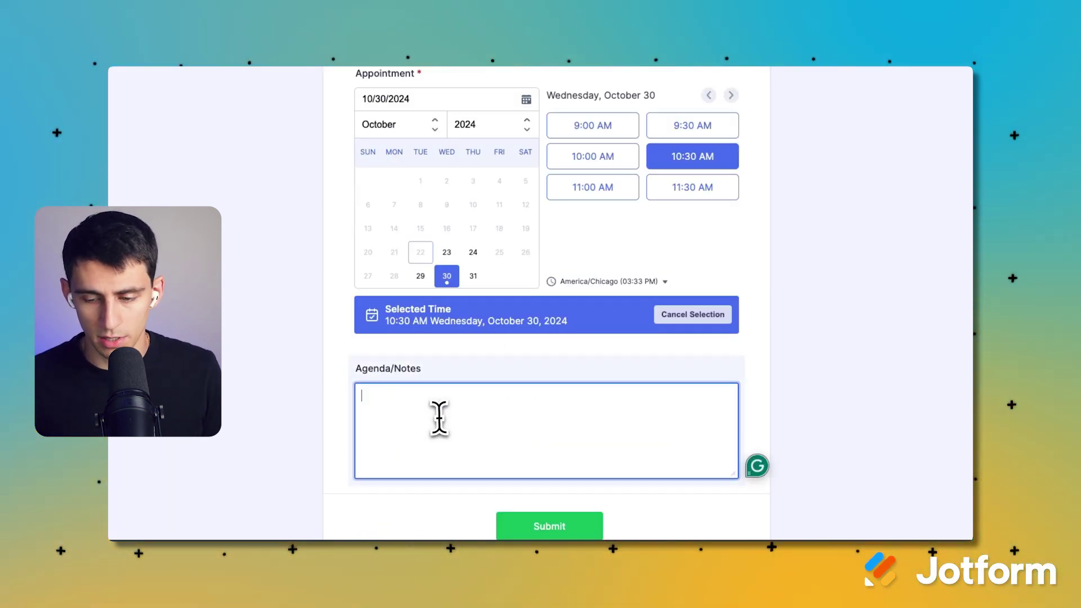
{"action": "type", "text": "This is a c"}
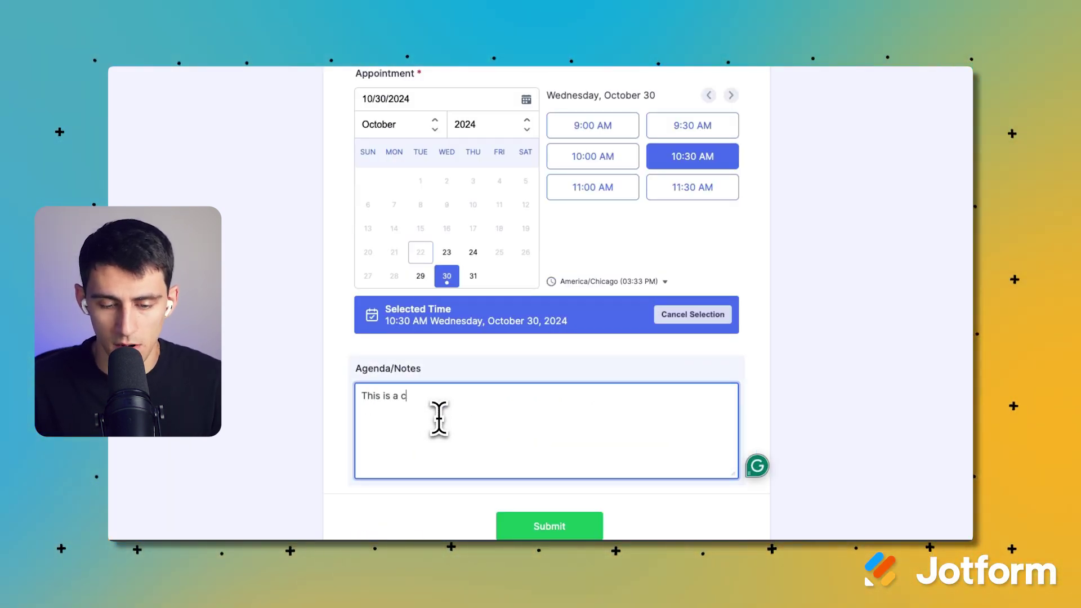
{"action": "type", "text": "all to go over the"}
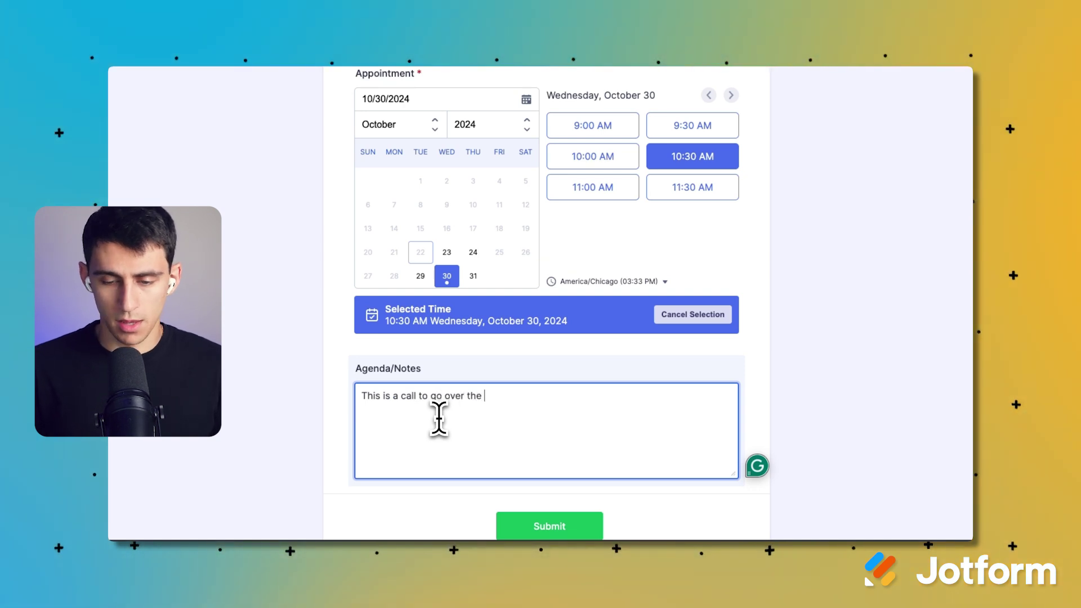
{"action": "type", "text": " past 2 weeks of "}
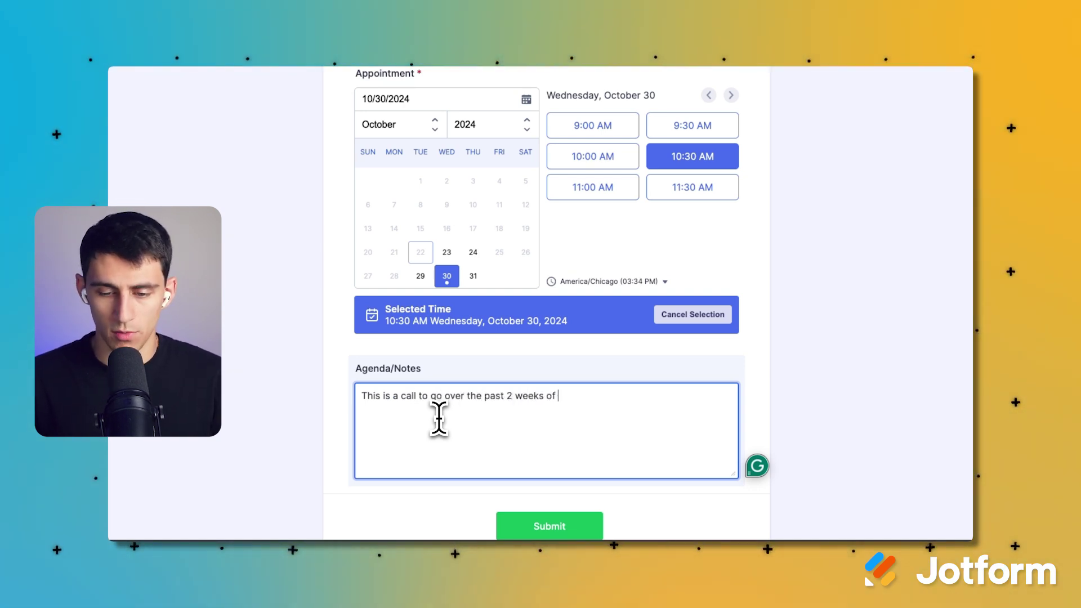
{"action": "type", "text": "work as we haven't had"}
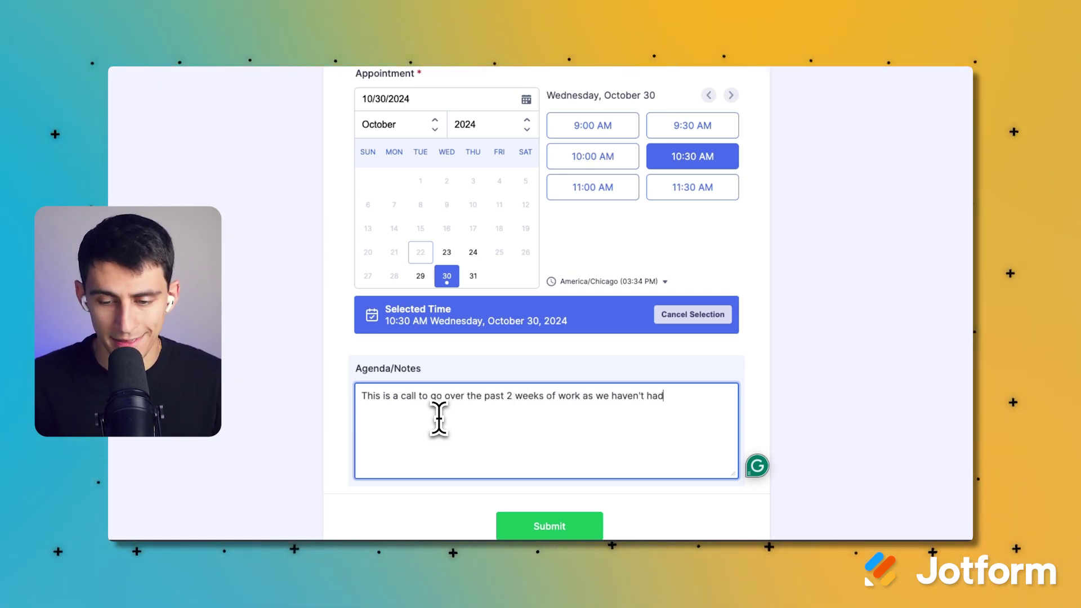
{"action": "type", "text": " the opportunity to get together fo"}
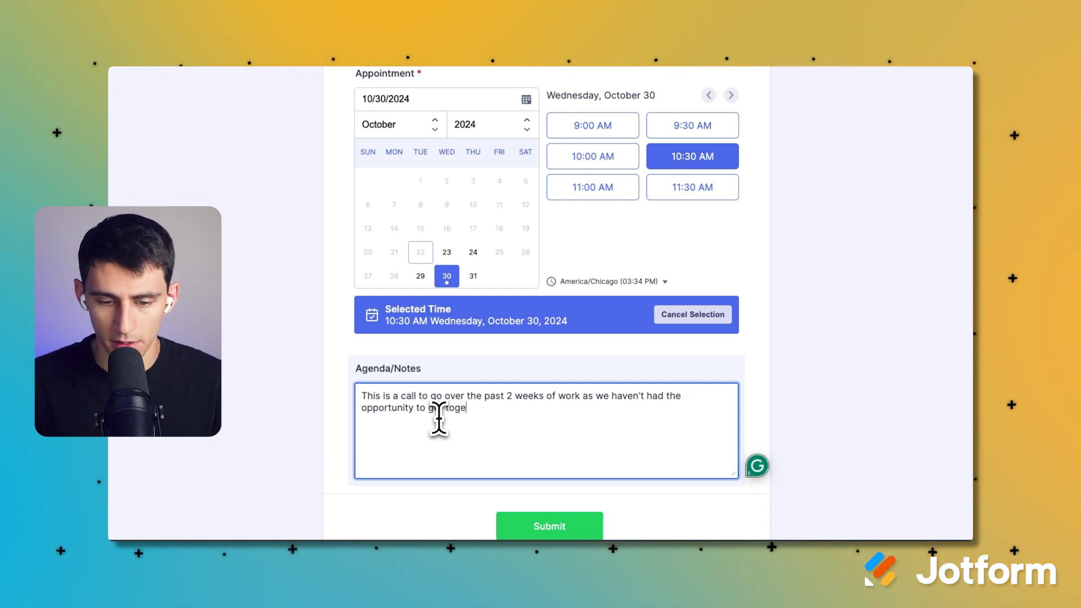
{"action": "type", "text": "r a 1 on 1"}
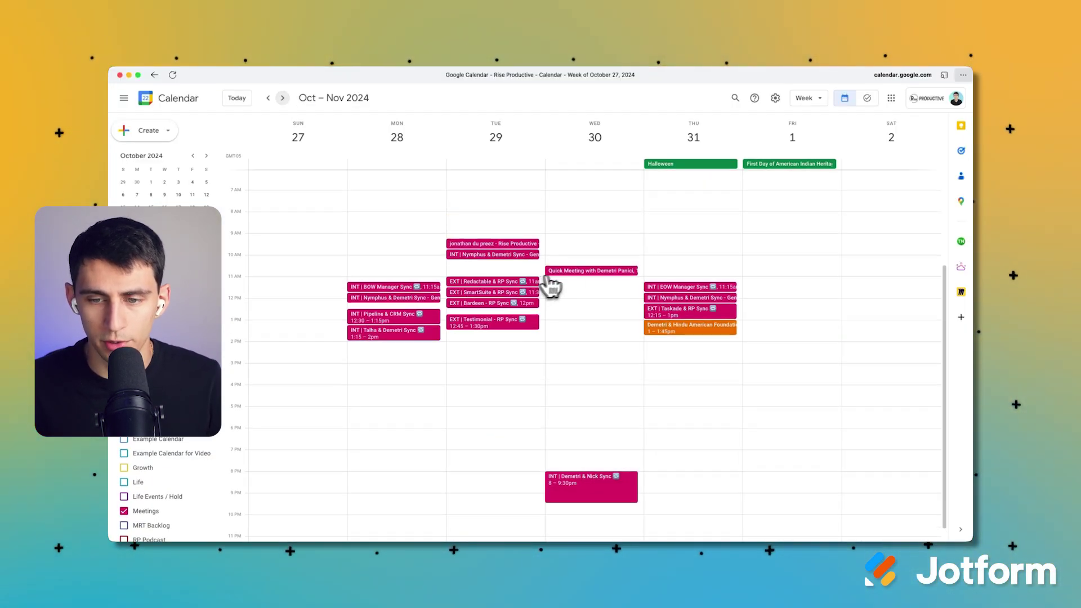
Review the October 30 Quick Meeting event's name, time, type and notes, then join and close its Meet call.
{"action": "left_click", "coordinate": [560, 269]}
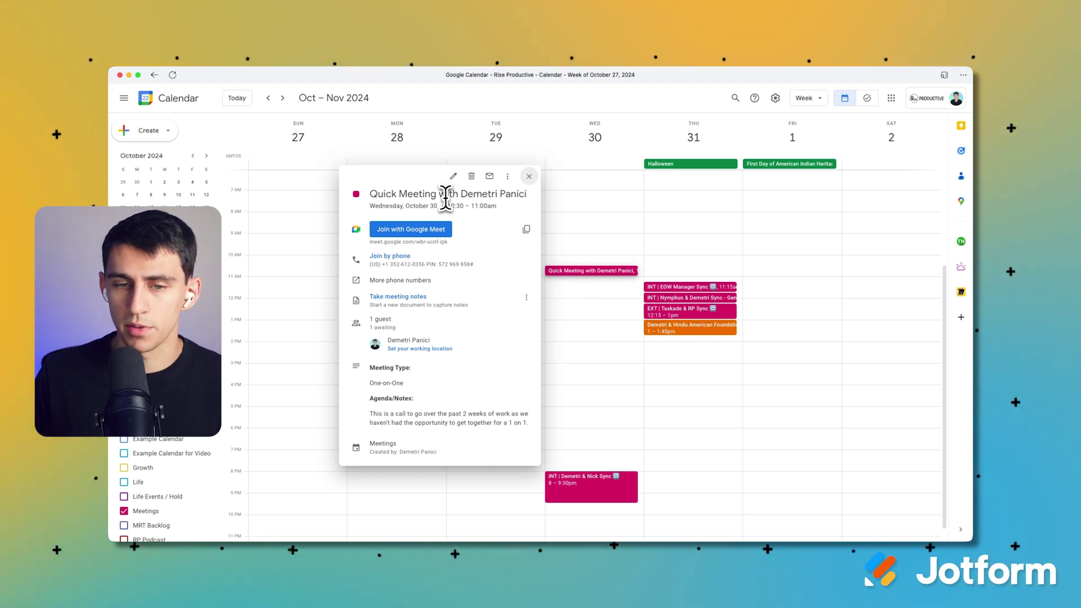
{"action": "left_click_drag", "start_coordinate": [459, 197], "coordinate": [524, 202]}
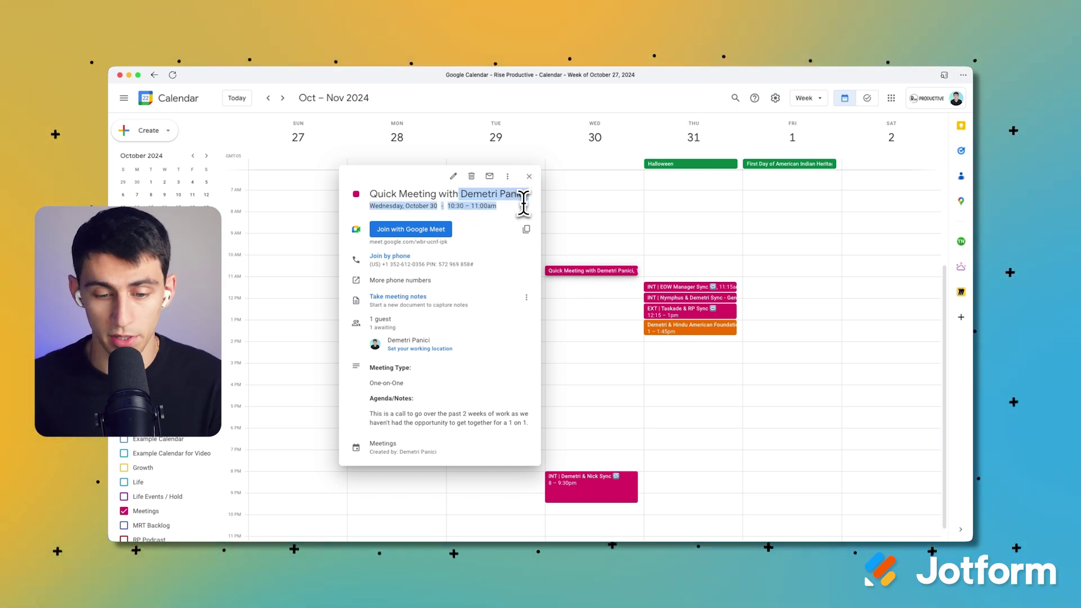
{"action": "triple_click", "coordinate": [370, 383]}
{"action": "left_click_drag", "start_coordinate": [374, 417], "coordinate": [512, 423]}
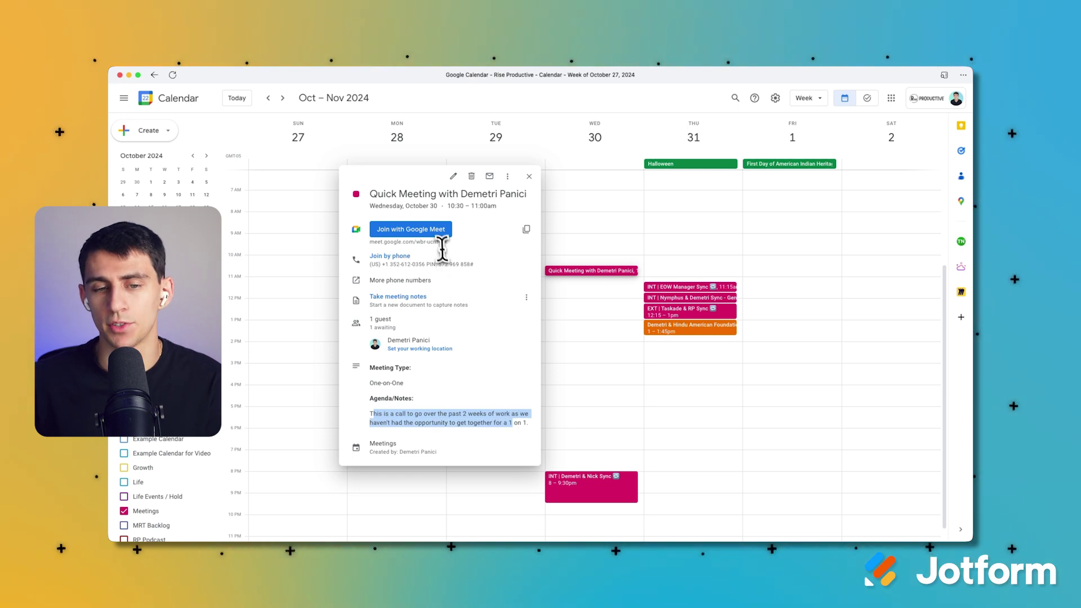
{"action": "left_click", "coordinate": [436, 229]}
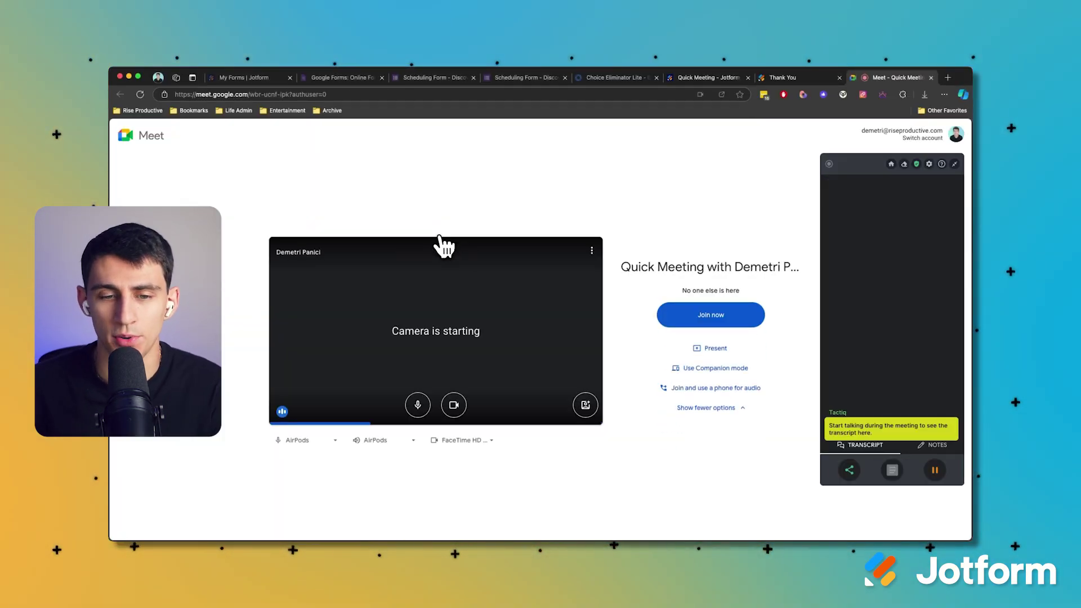
{"action": "key", "text": "super+w"}
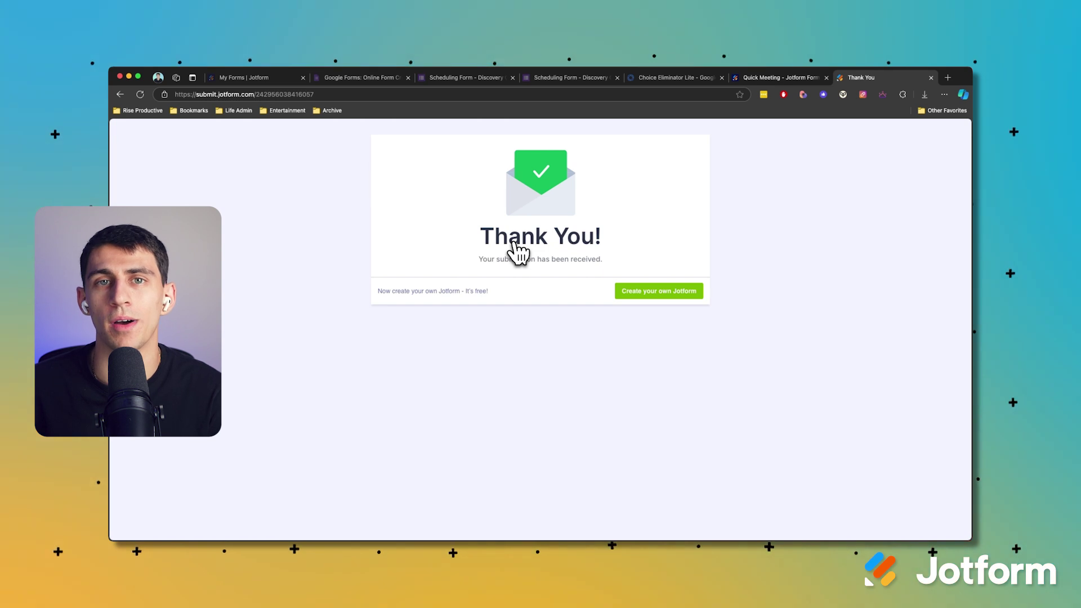